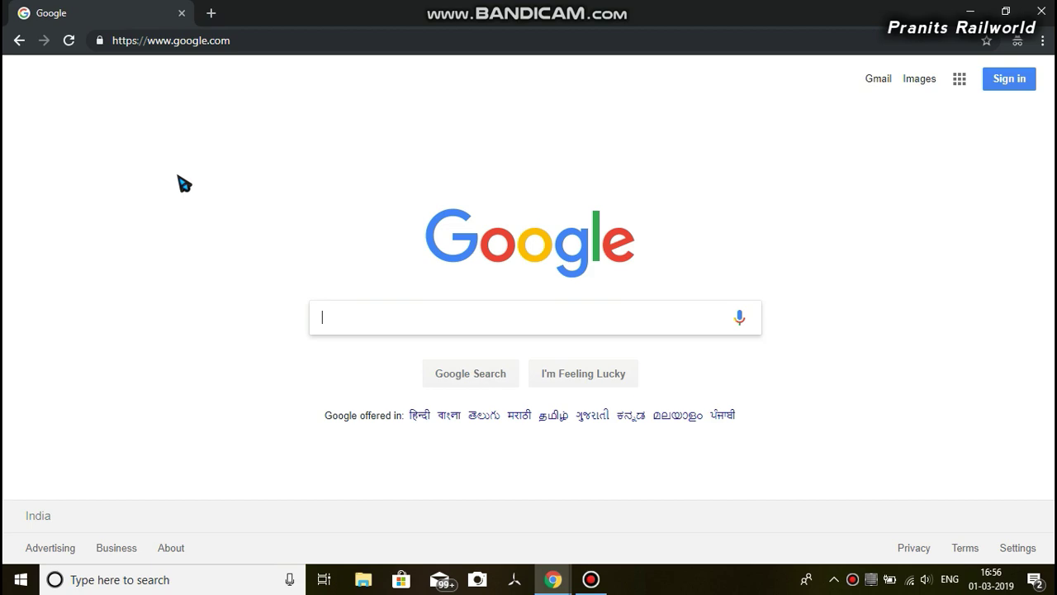
Load the shared Google Drive MSTS folder link and dismiss the Drive popup
{"action": "left_click", "coordinate": [247, 45]}
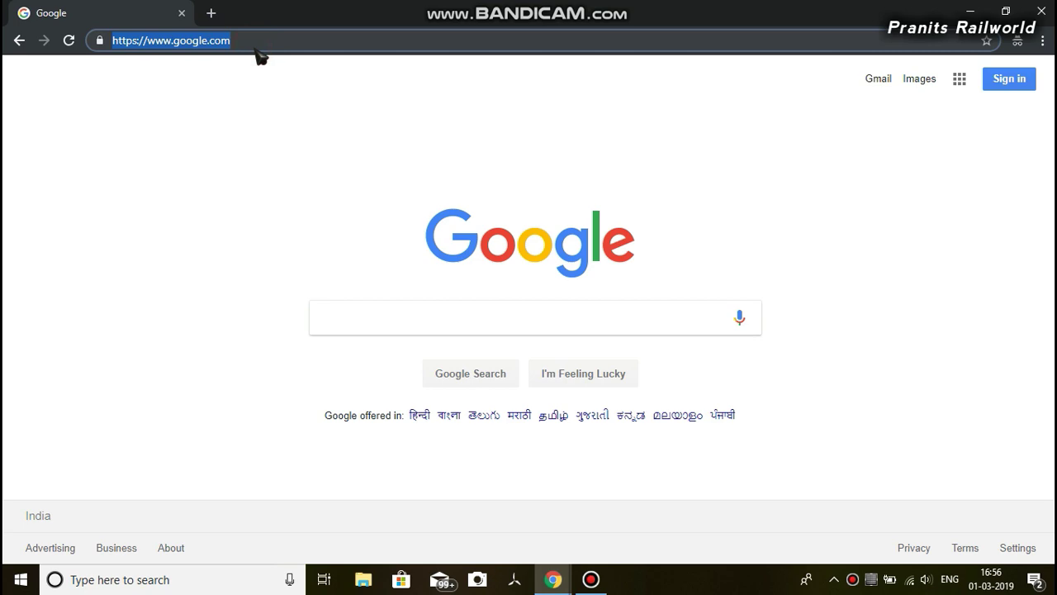
{"action": "key", "text": "BackSpace"}
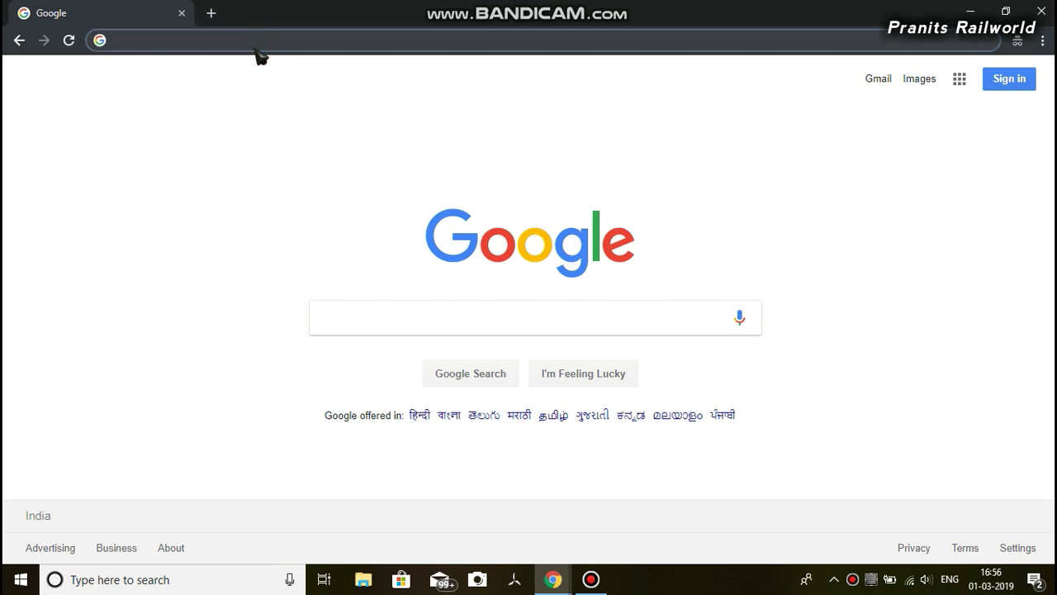
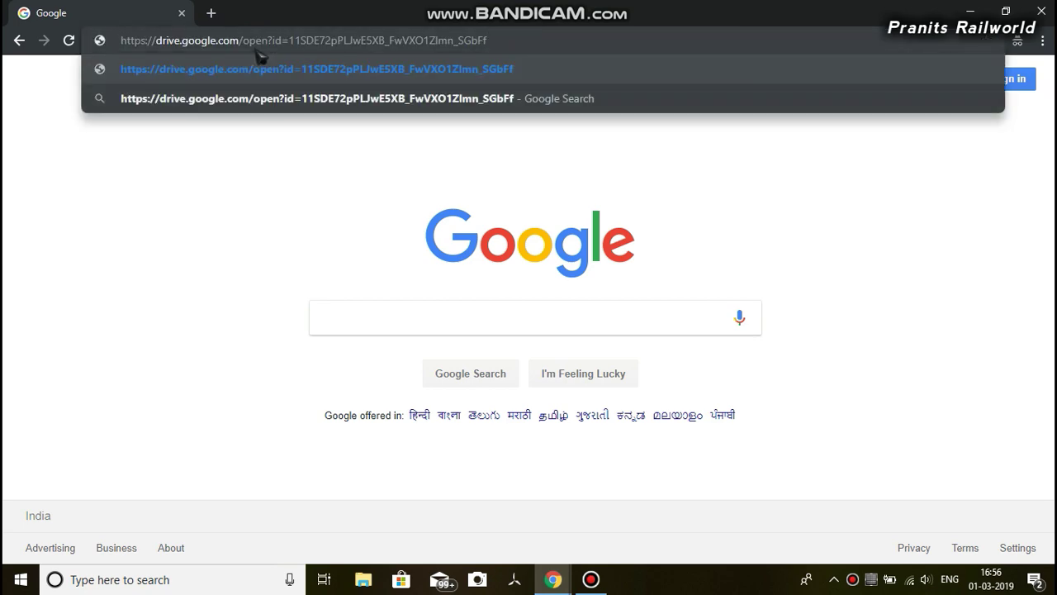
{"action": "key", "text": "Return"}
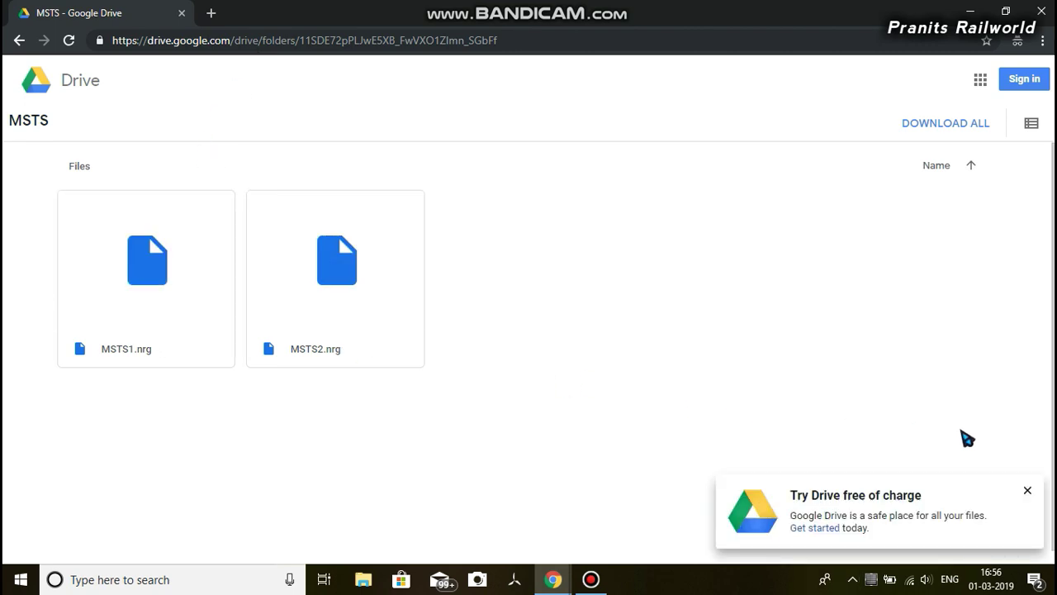
{"action": "left_click", "coordinate": [1027, 491]}
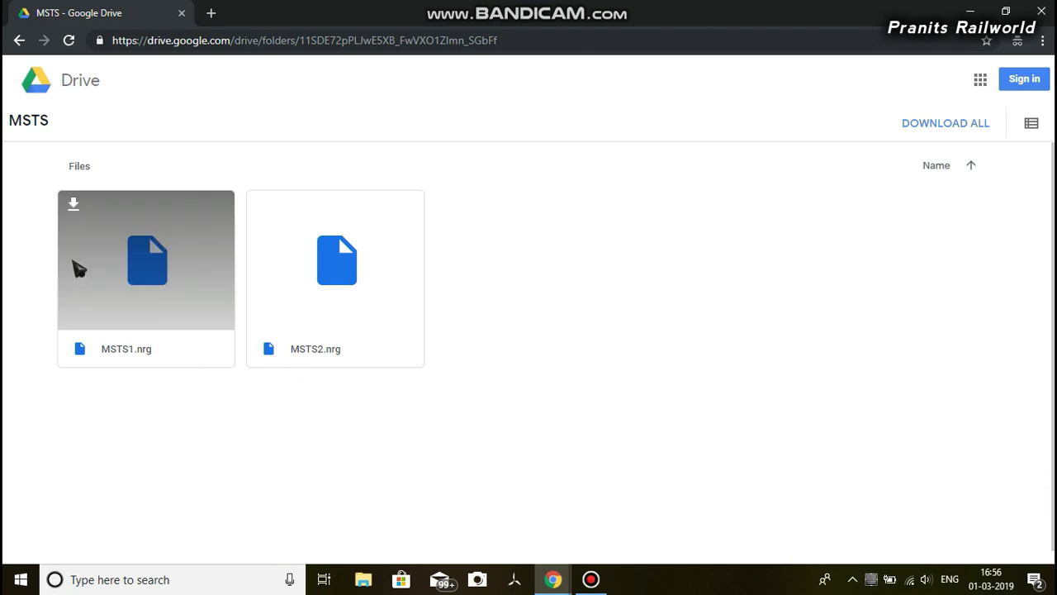
Download MSTS1.nrg, bypassing the virus-scan warning with Download anyway
{"action": "left_click", "coordinate": [75, 206]}
{"action": "double_click", "coordinate": [124, 244]}
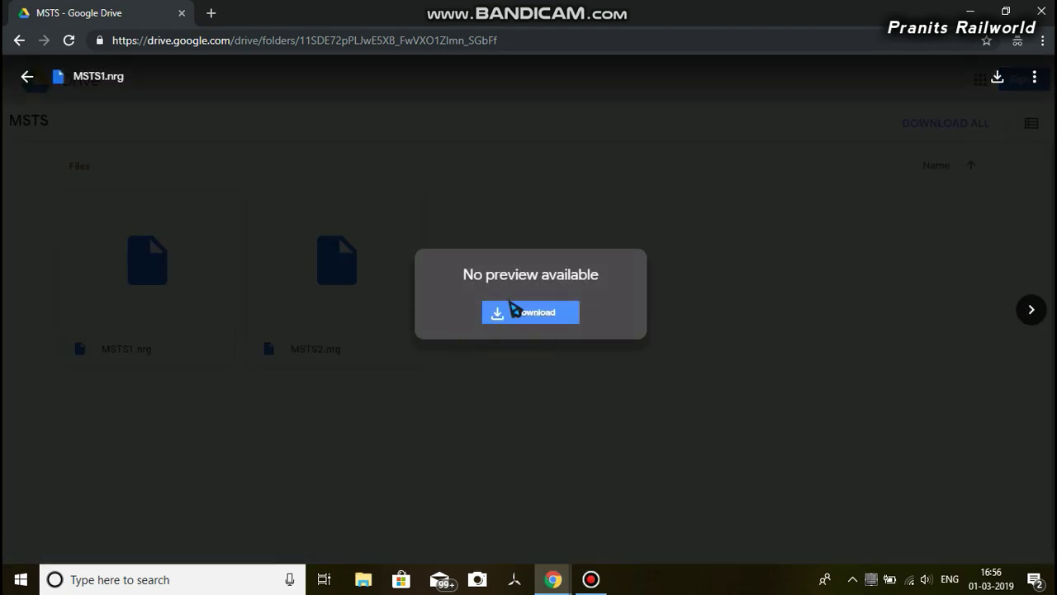
{"action": "left_click", "coordinate": [534, 319]}
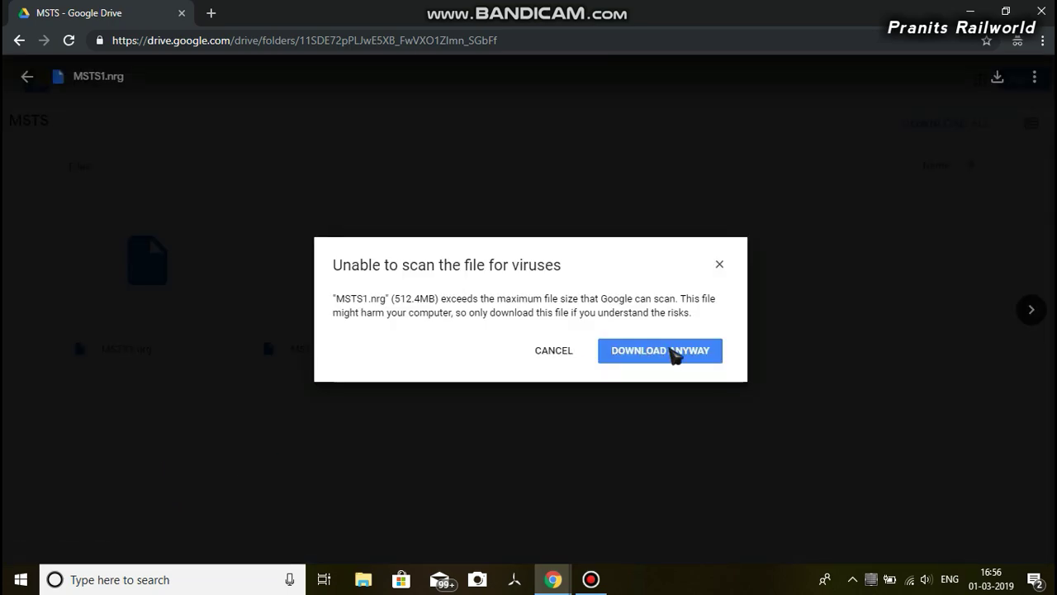
{"action": "left_click", "coordinate": [681, 357]}
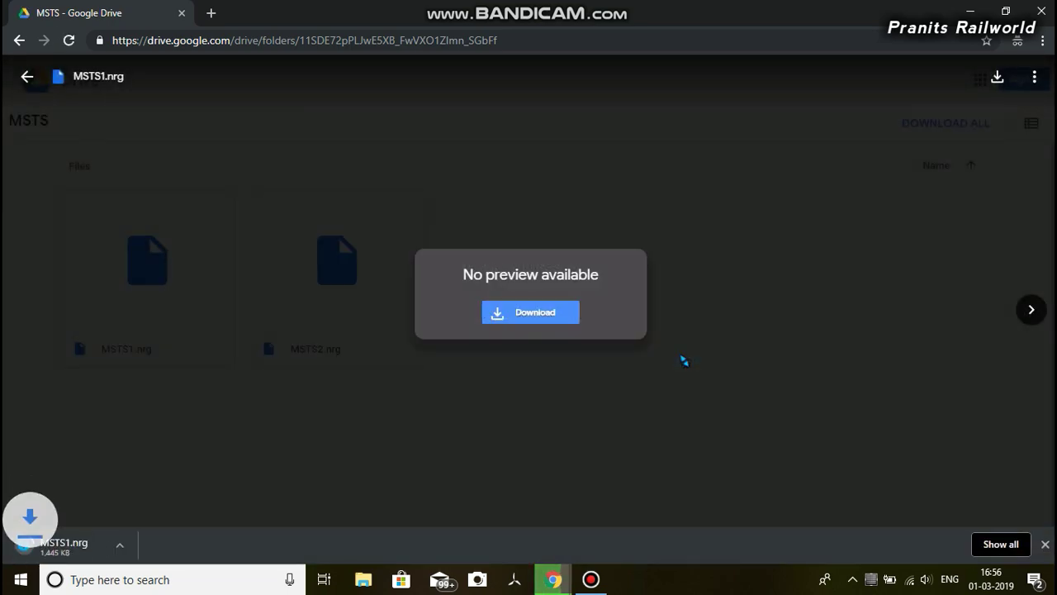
{"action": "left_click", "coordinate": [928, 134]}
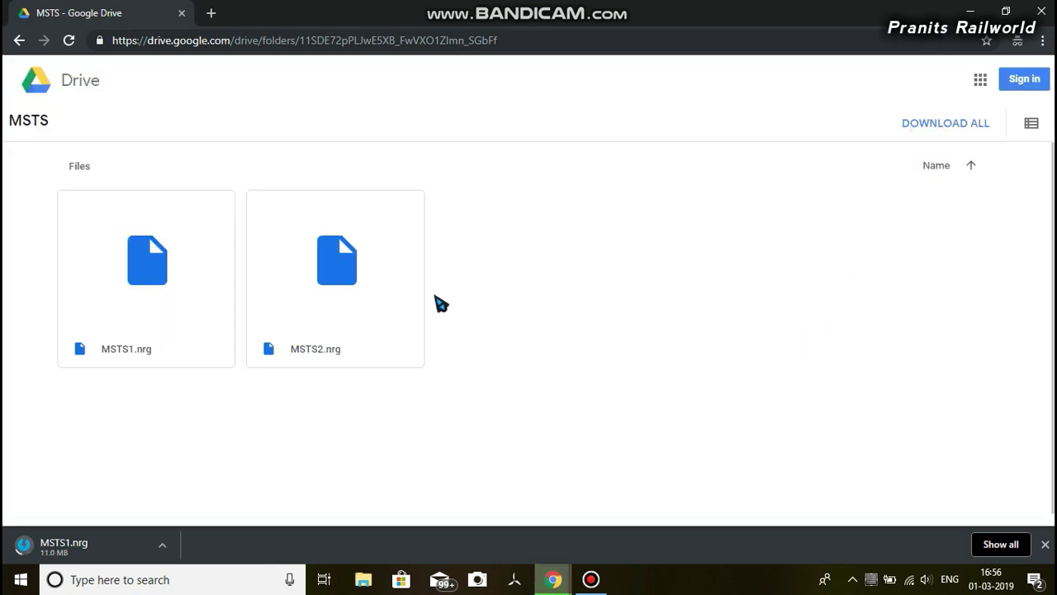
Download MSTS2.nrg the same way and bring up the full downloads list
{"action": "double_click", "coordinate": [341, 271]}
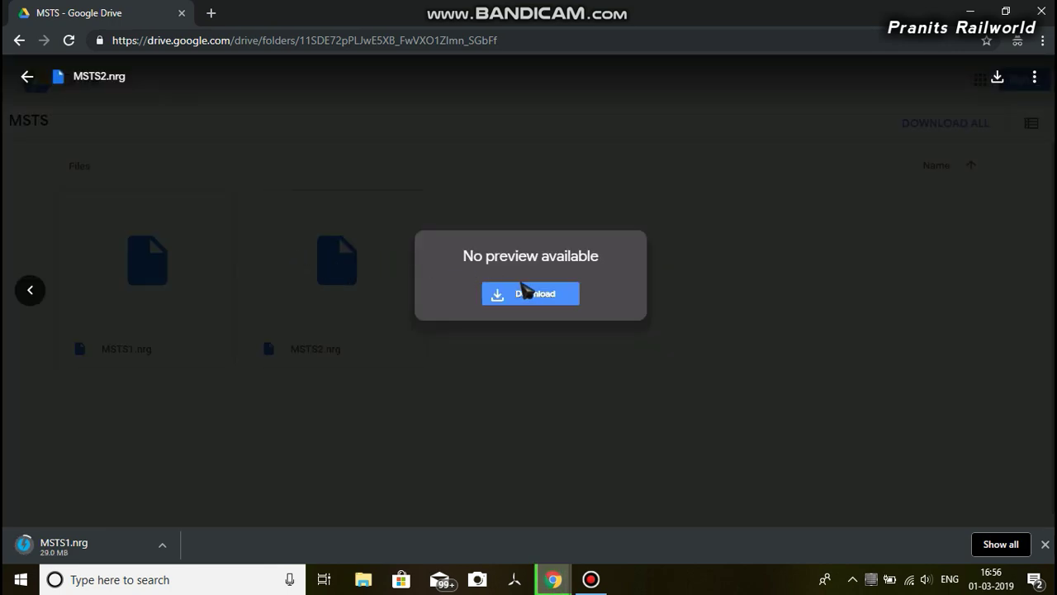
{"action": "left_click", "coordinate": [531, 294]}
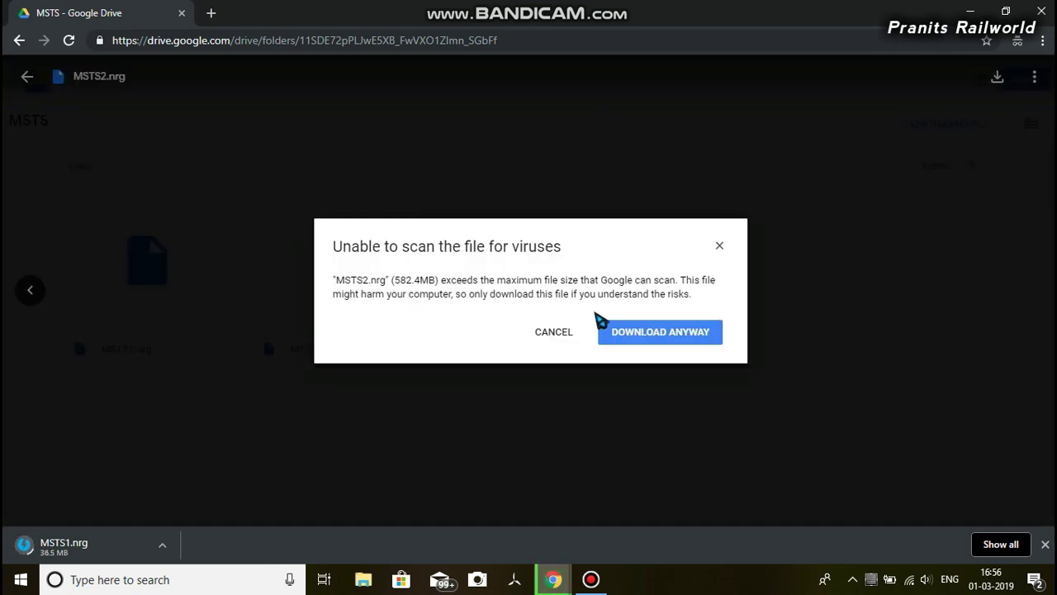
{"action": "left_click", "coordinate": [613, 327]}
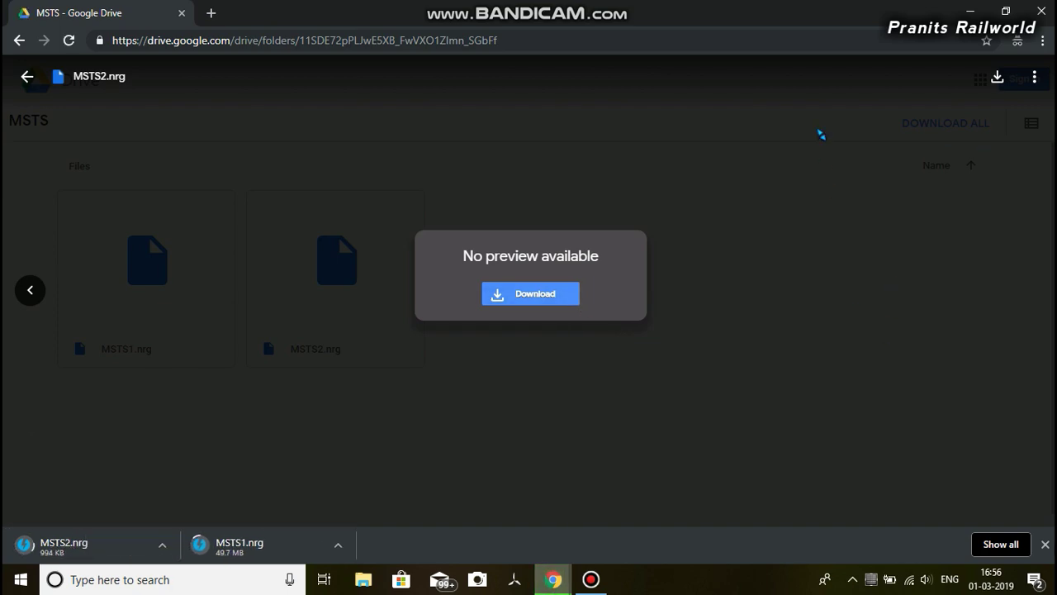
{"action": "left_click", "coordinate": [816, 131]}
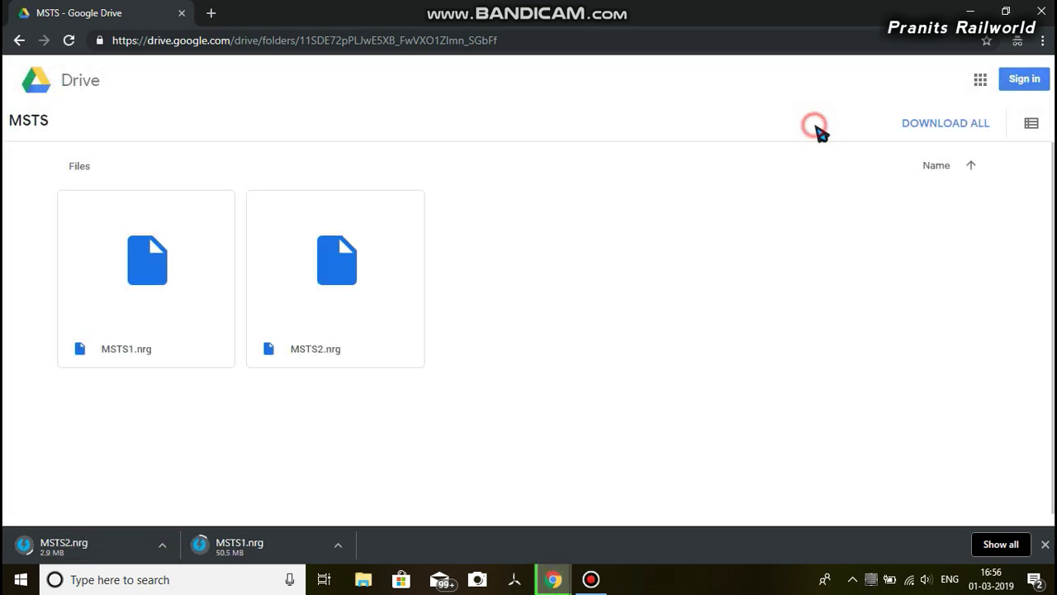
{"action": "left_click", "coordinate": [1001, 544]}
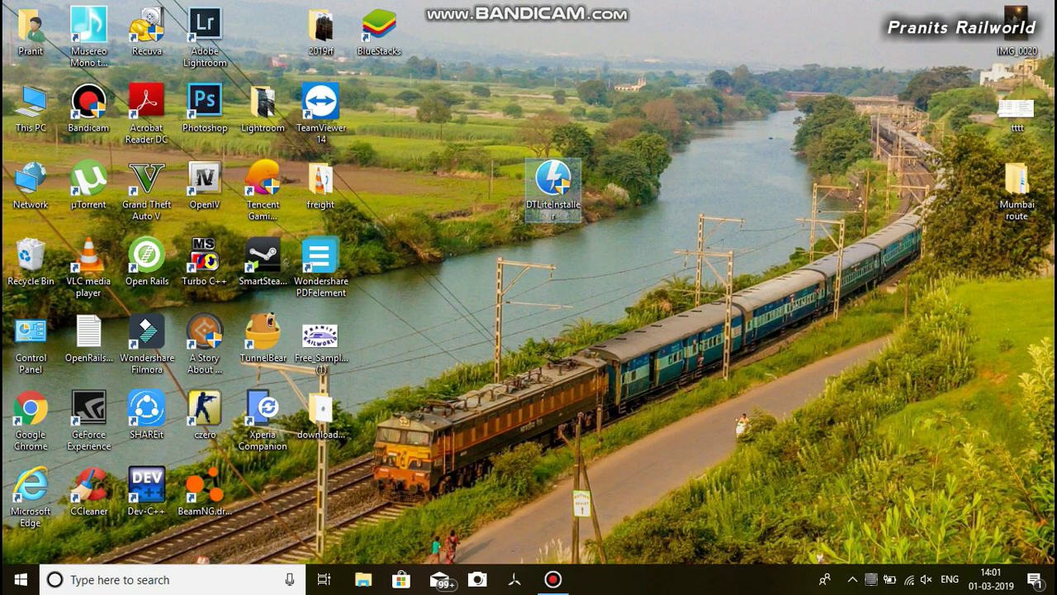
Install DAEMON Tools Lite with the Free License, agreeing to terms and passing the Opera offer
{"action": "left_click", "coordinate": [435, 395]}
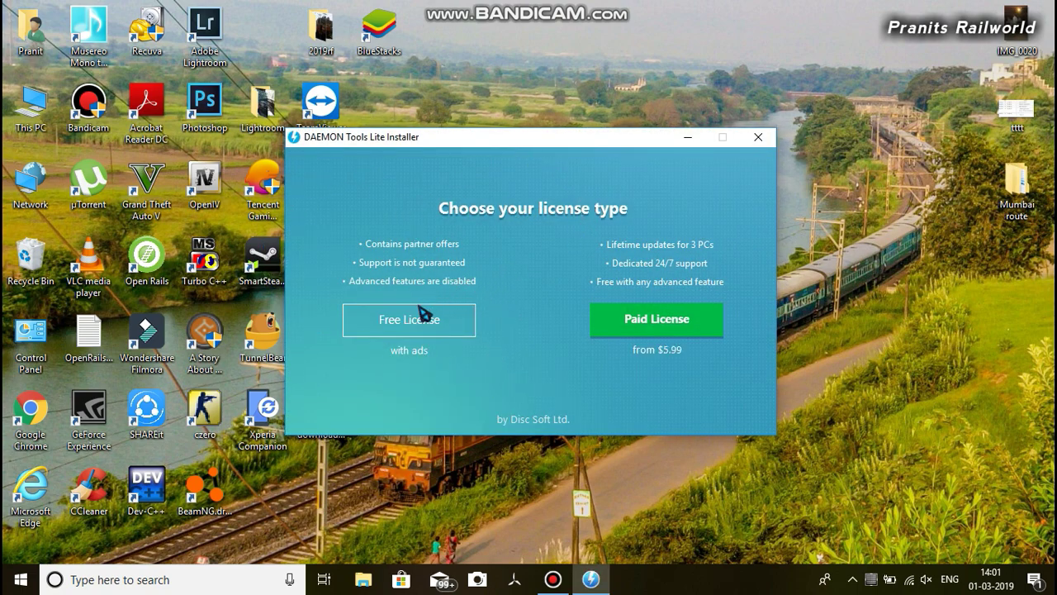
{"action": "left_click", "coordinate": [400, 320]}
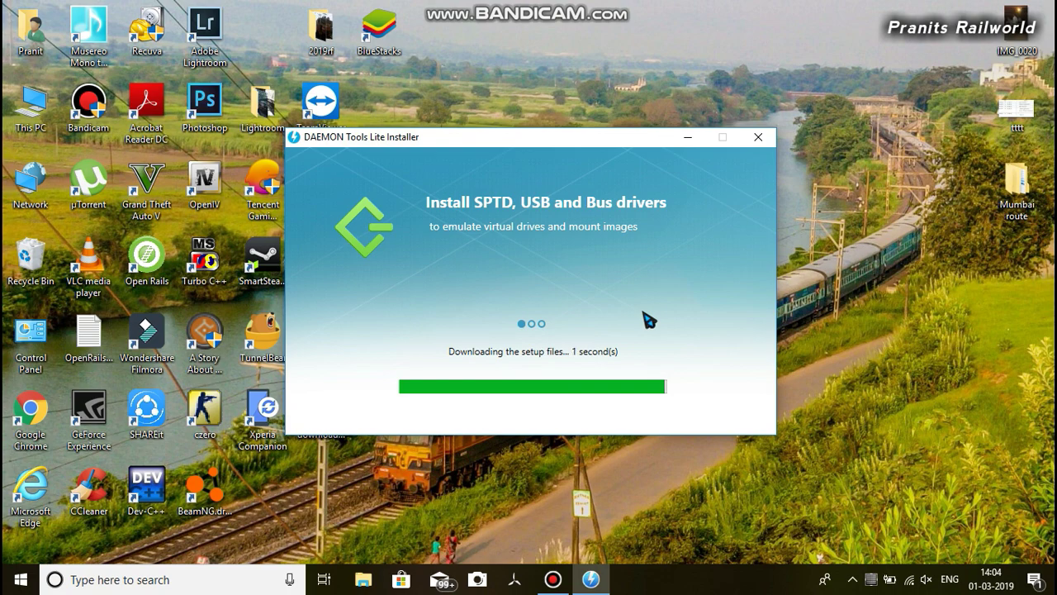
{"action": "left_click", "coordinate": [533, 411]}
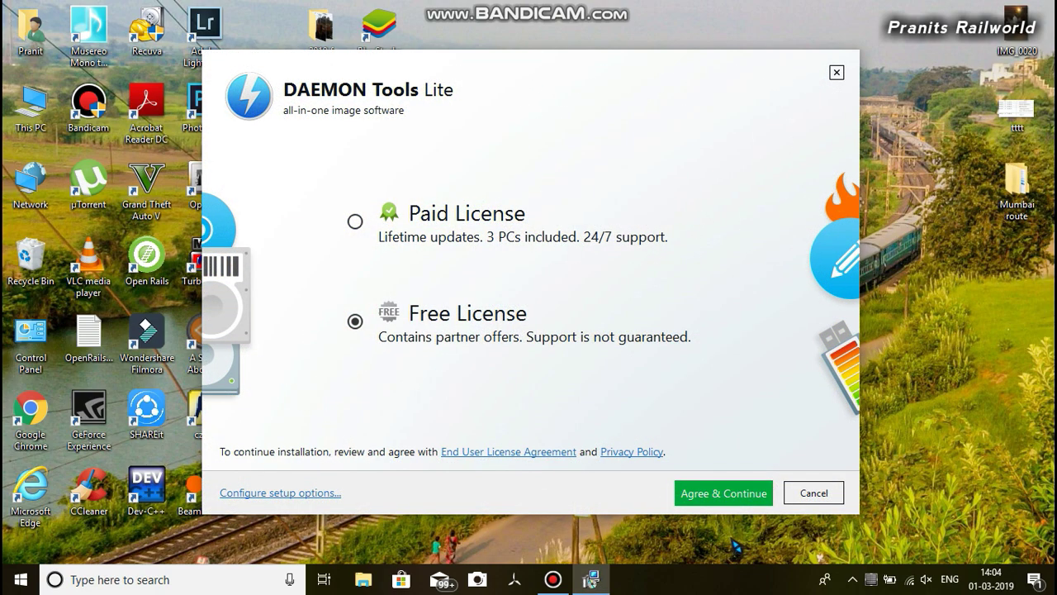
{"action": "left_click", "coordinate": [684, 487]}
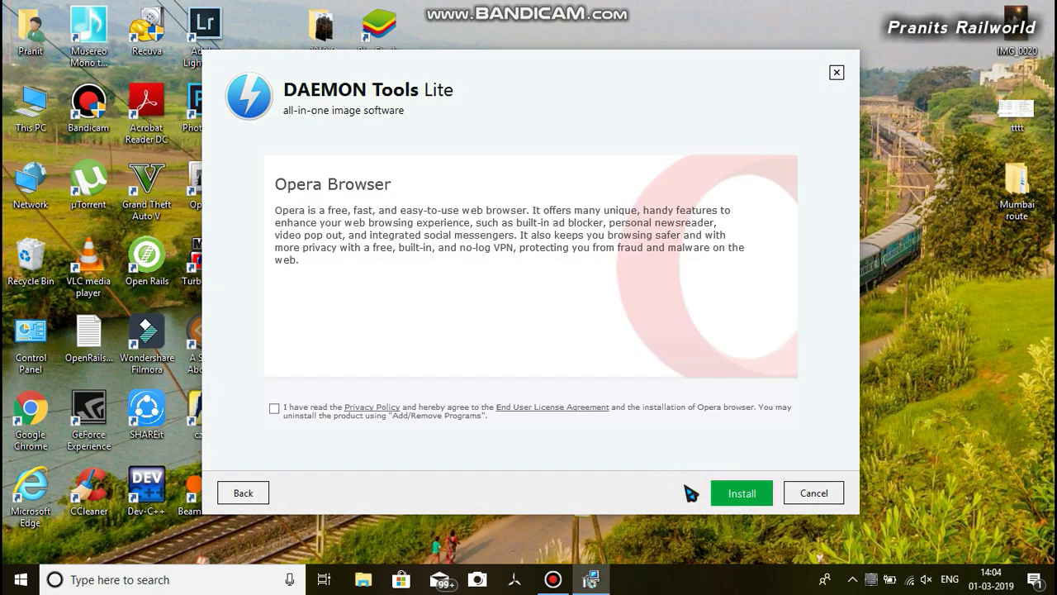
{"action": "left_click", "coordinate": [813, 494]}
{"action": "left_click", "coordinate": [549, 324]}
{"action": "left_click", "coordinate": [719, 493]}
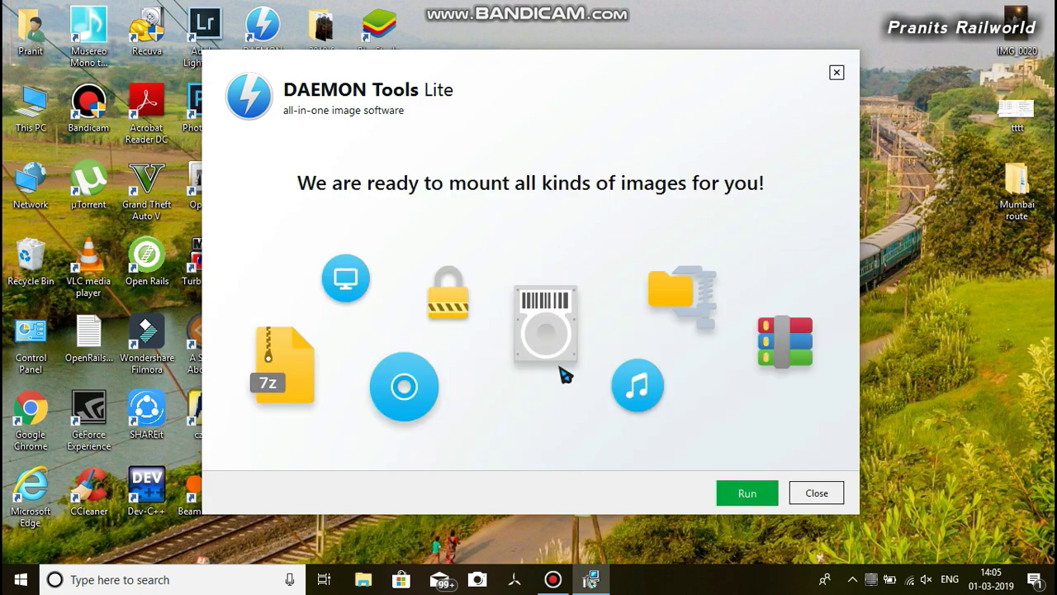
{"action": "left_click", "coordinate": [801, 493]}
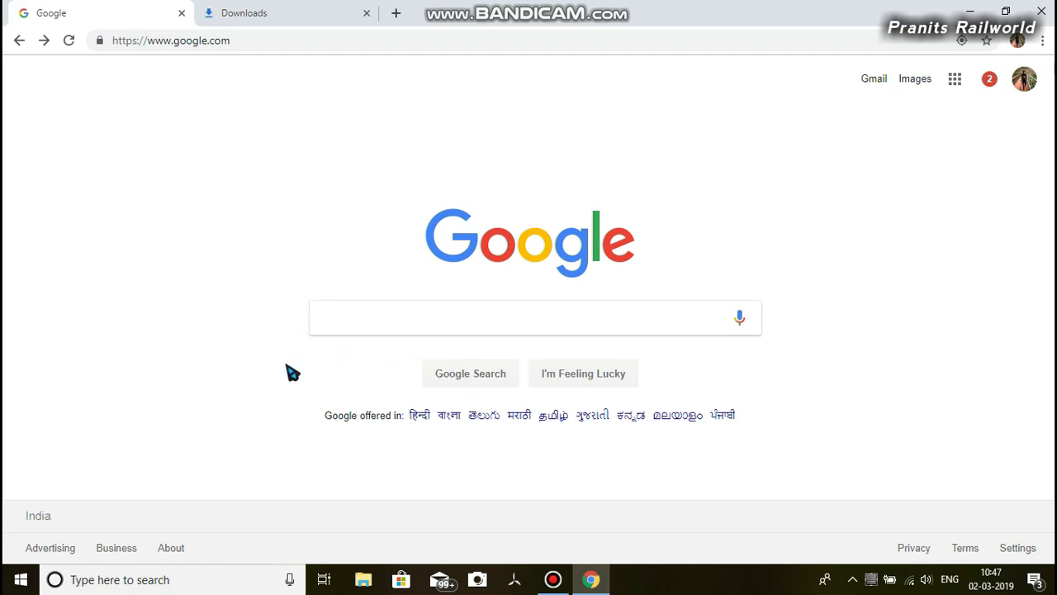
Google 'open rails download' and open the 'Open Rails - Download - Program' result
{"action": "left_click", "coordinate": [385, 305]}
{"action": "left_click", "coordinate": [368, 318]}
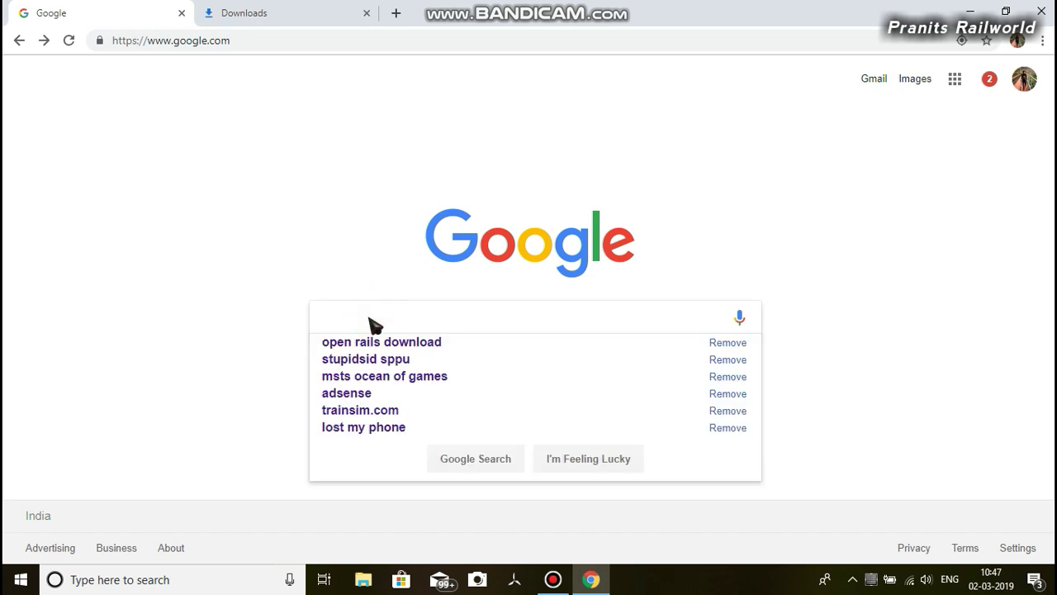
{"action": "type", "text": "openn"}
{"action": "key", "text": "BackSpace"}
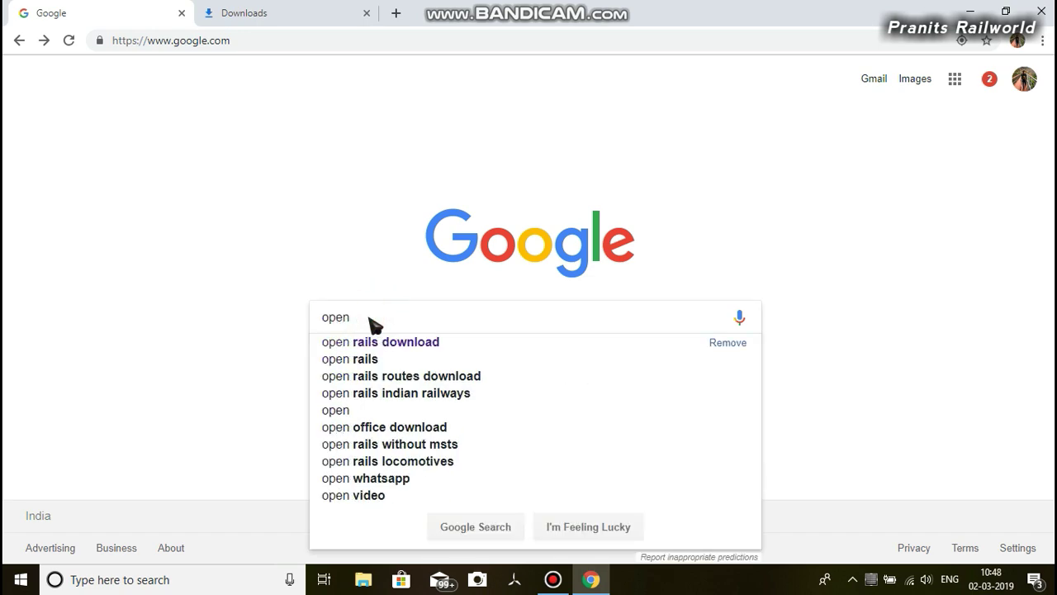
{"action": "type", "text": "r"}
{"action": "key", "text": "Down"}
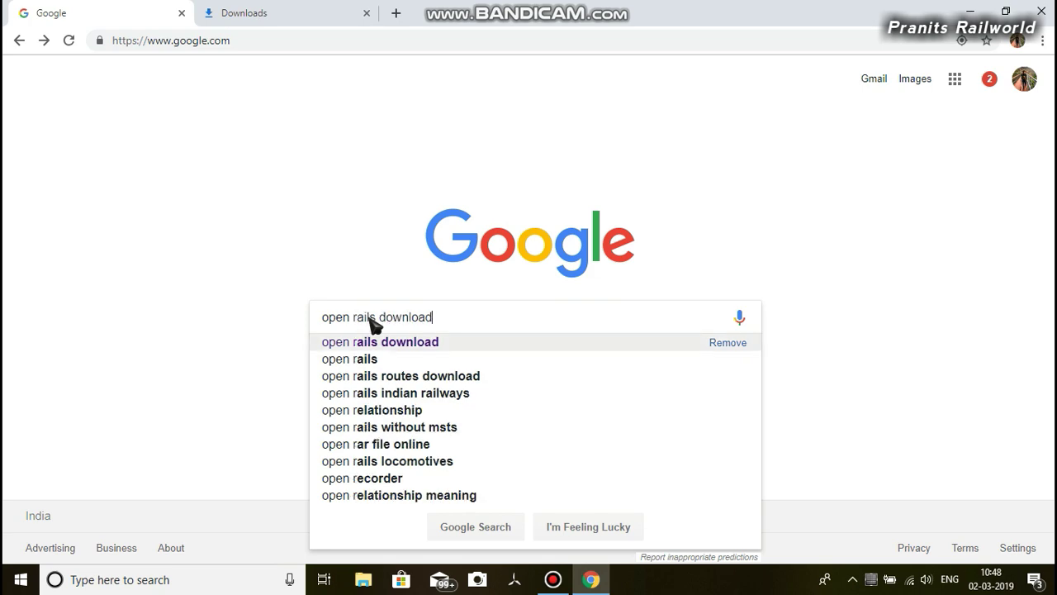
{"action": "left_click", "coordinate": [475, 341]}
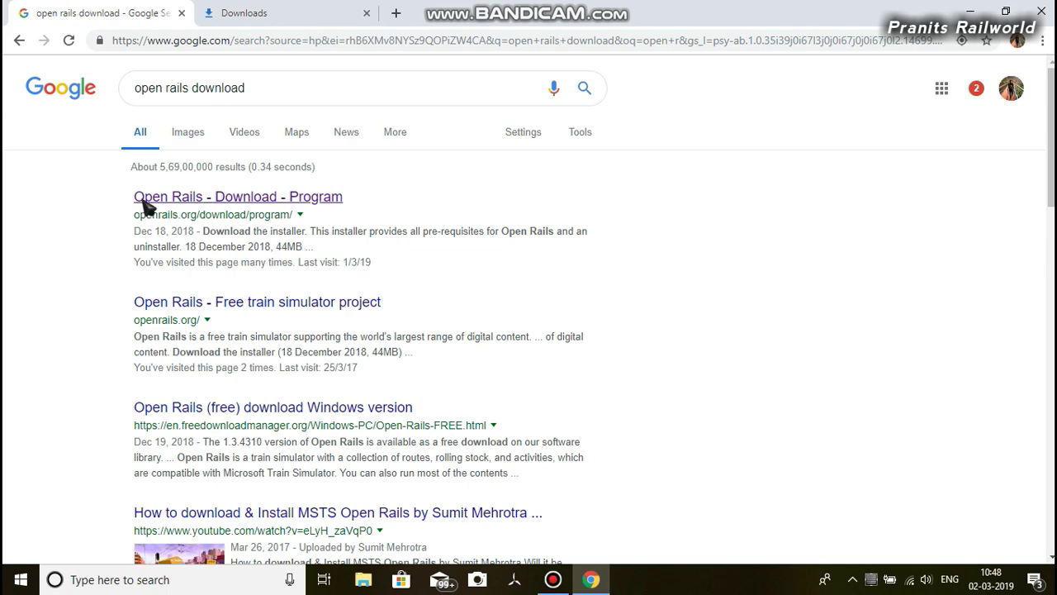
{"action": "left_click", "coordinate": [262, 200]}
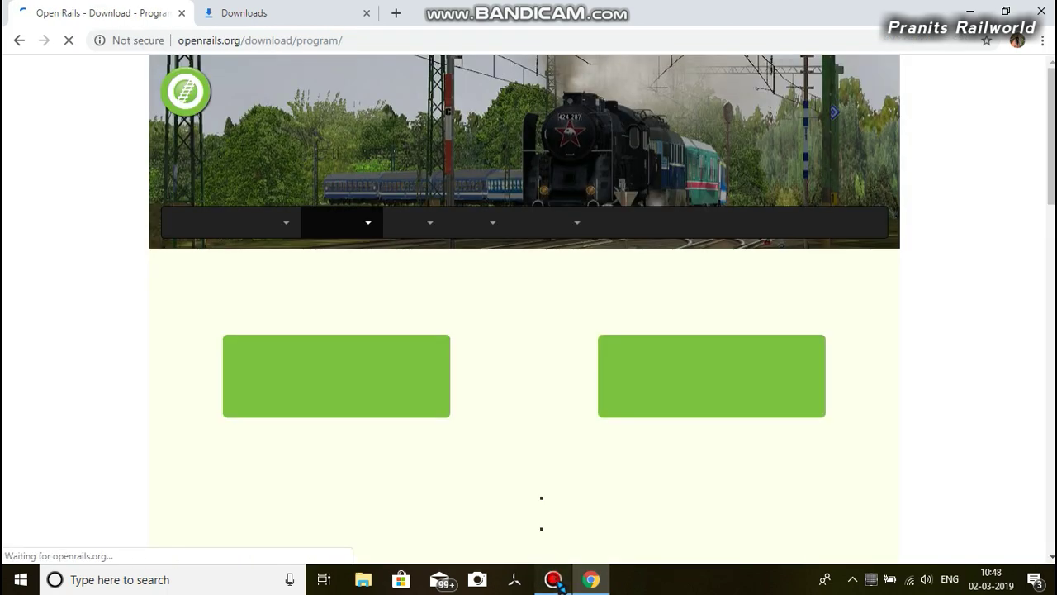
Download the Stable Version 1.3.1 installer, OpenRails-1.3.1-Setup.exe, from the Open Rails site
{"action": "left_click", "coordinate": [553, 579]}
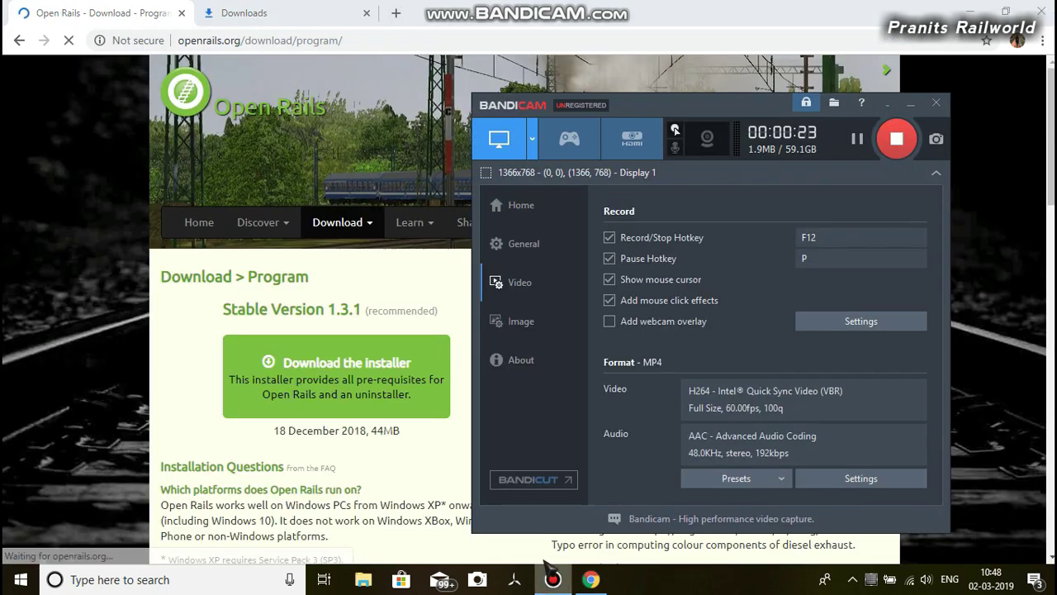
{"action": "left_click", "coordinate": [538, 18]}
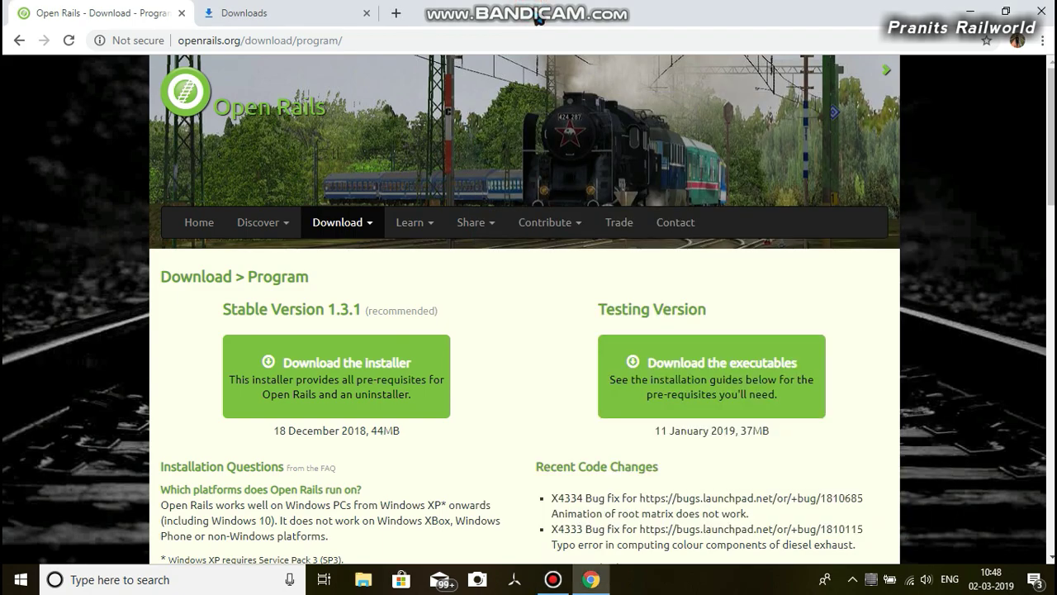
{"action": "scroll", "coordinate": [498, 447], "scroll_direction": "down", "scroll_amount": 2}
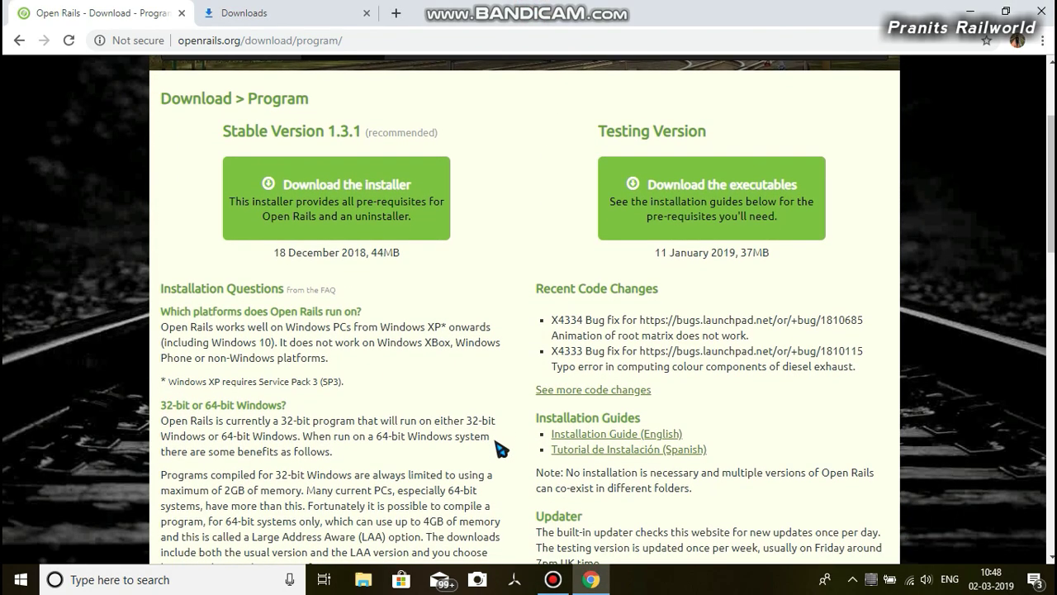
{"action": "scroll", "coordinate": [500, 449], "scroll_direction": "down", "scroll_amount": 2}
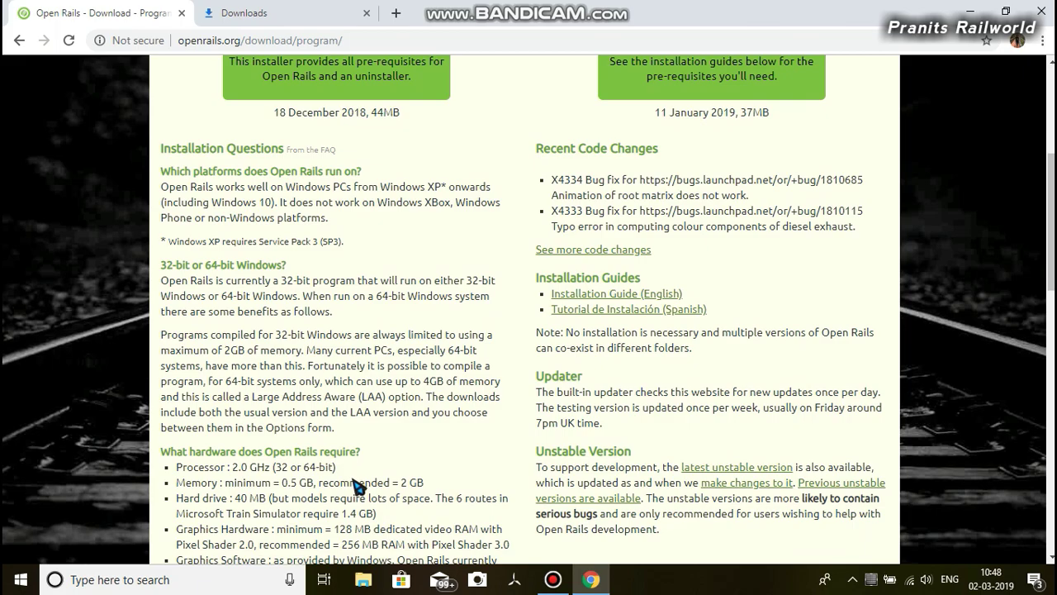
{"action": "scroll", "coordinate": [359, 489], "scroll_direction": "down", "scroll_amount": 3}
{"action": "scroll", "coordinate": [363, 493], "scroll_direction": "up", "scroll_amount": 2}
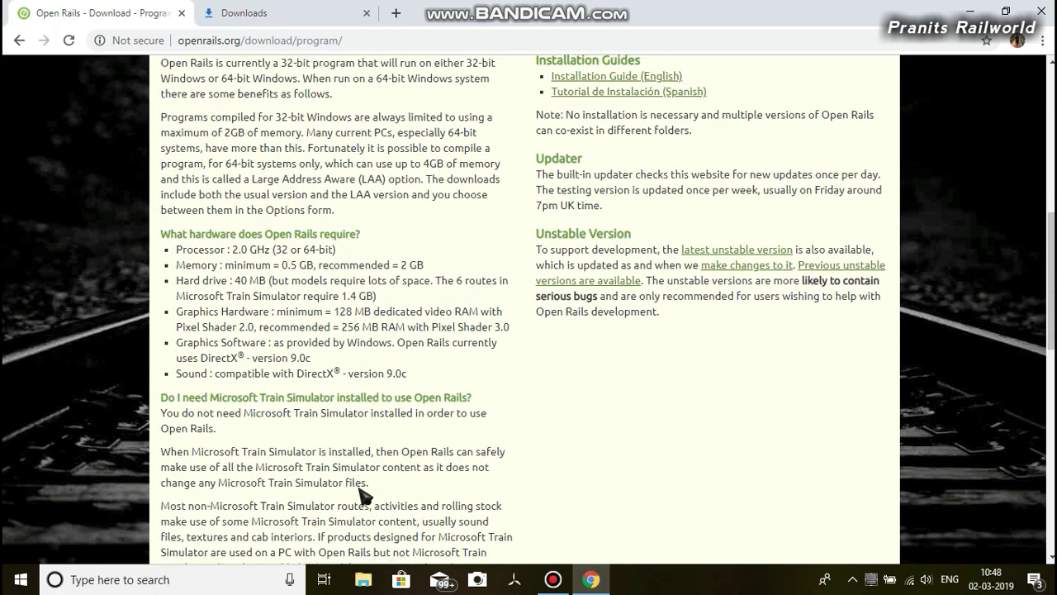
{"action": "scroll", "coordinate": [363, 494], "scroll_direction": "up", "scroll_amount": 1}
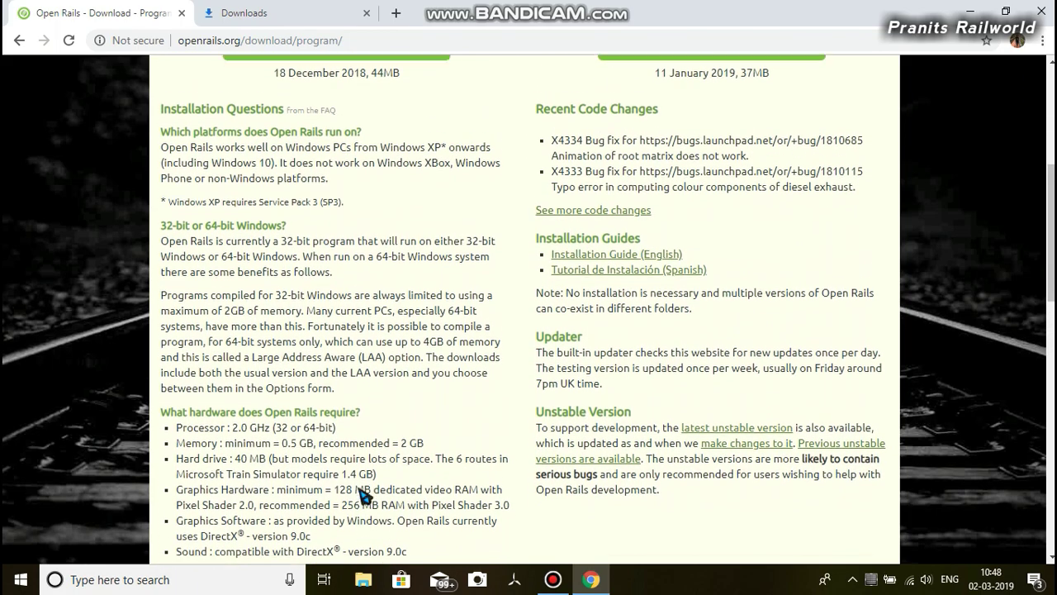
{"action": "scroll", "coordinate": [363, 494], "scroll_direction": "up", "scroll_amount": 3}
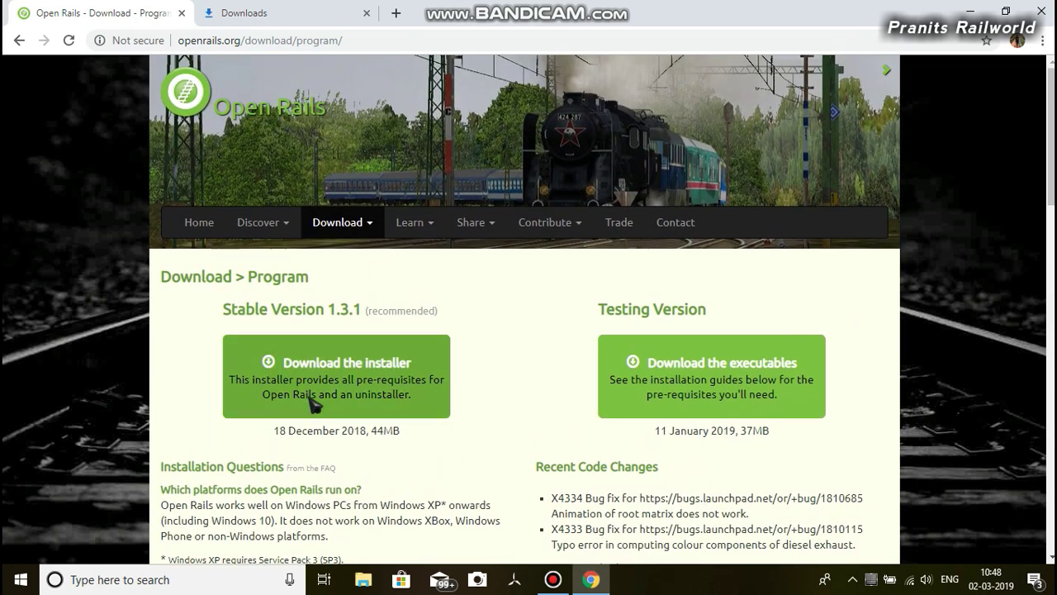
{"action": "left_click", "coordinate": [314, 386]}
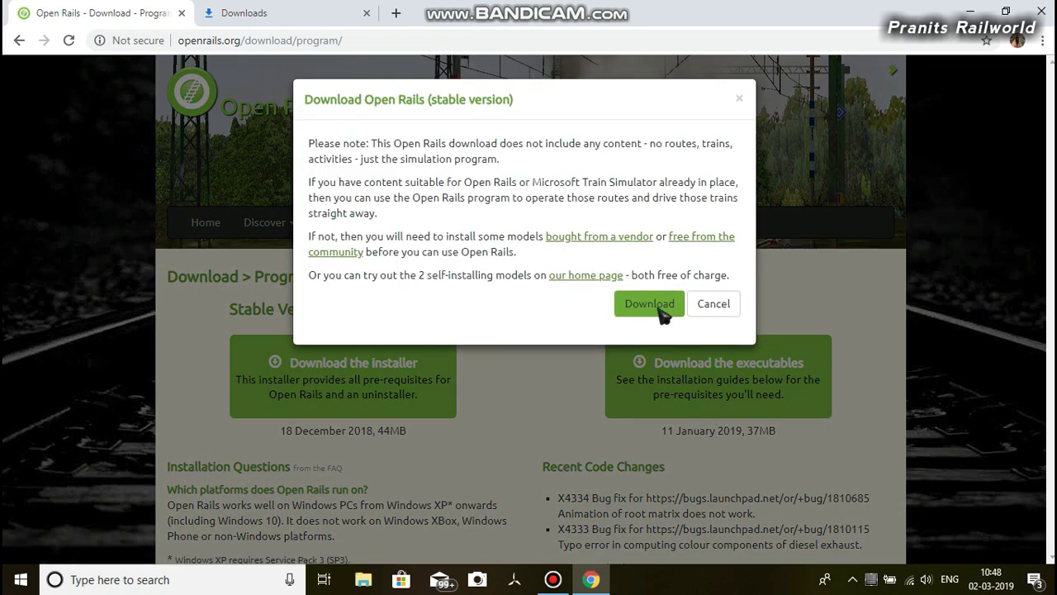
{"action": "left_click", "coordinate": [650, 304]}
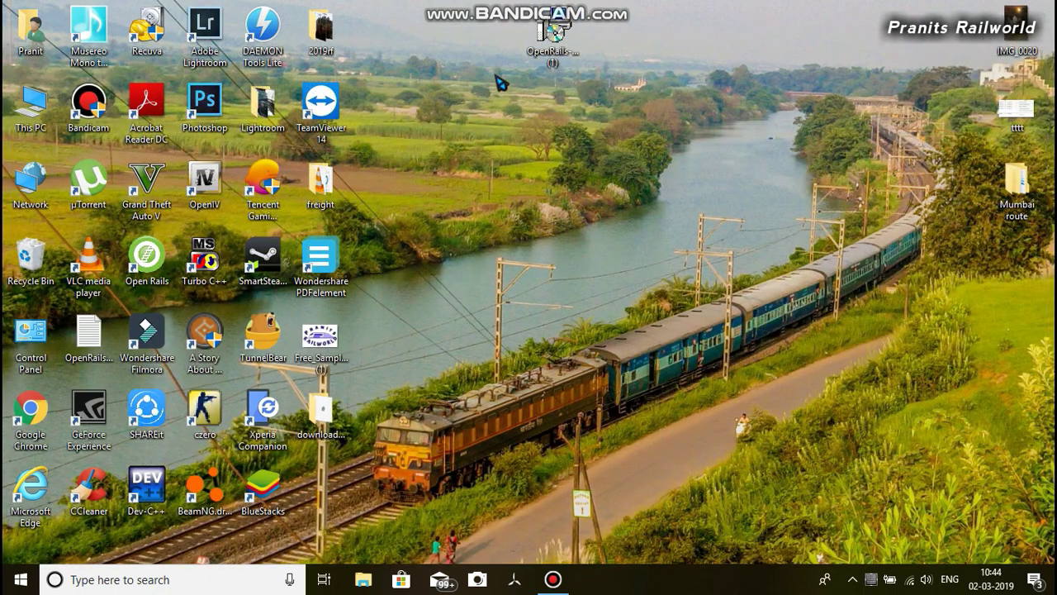
Run OpenRails-1.3.1-Setup from the desktop, allowing the security warning and confirming the language
{"action": "left_click", "coordinate": [548, 44]}
{"action": "double_click", "coordinate": [551, 33]}
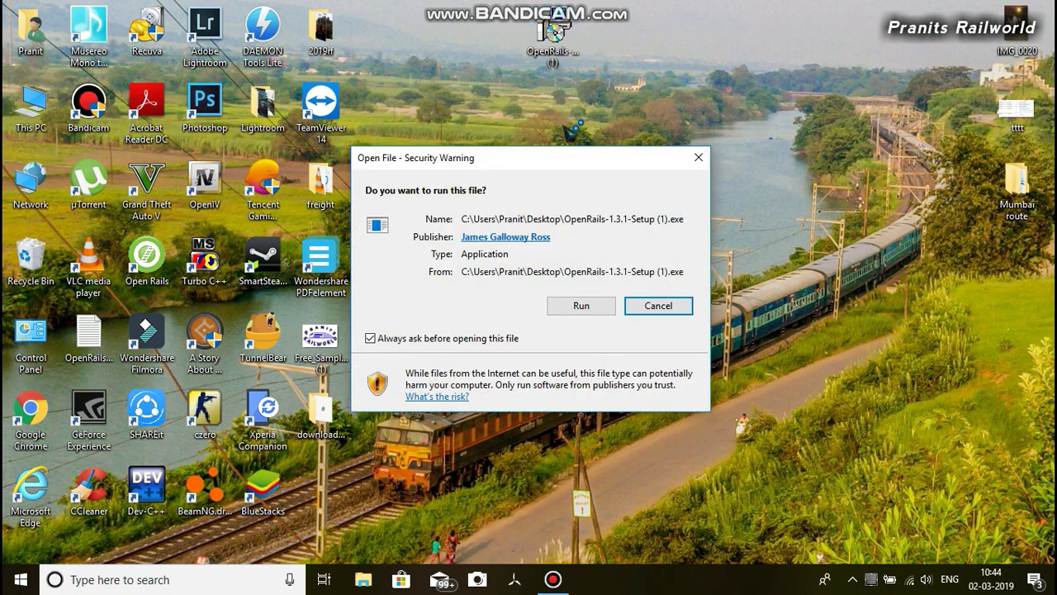
{"action": "left_click", "coordinate": [584, 305]}
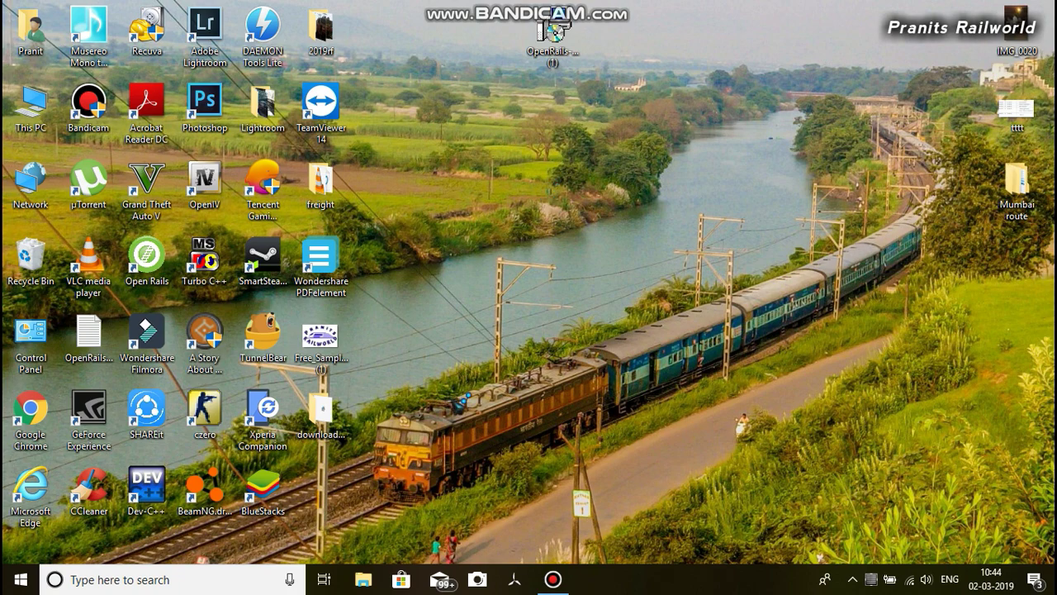
{"action": "left_click", "coordinate": [539, 323]}
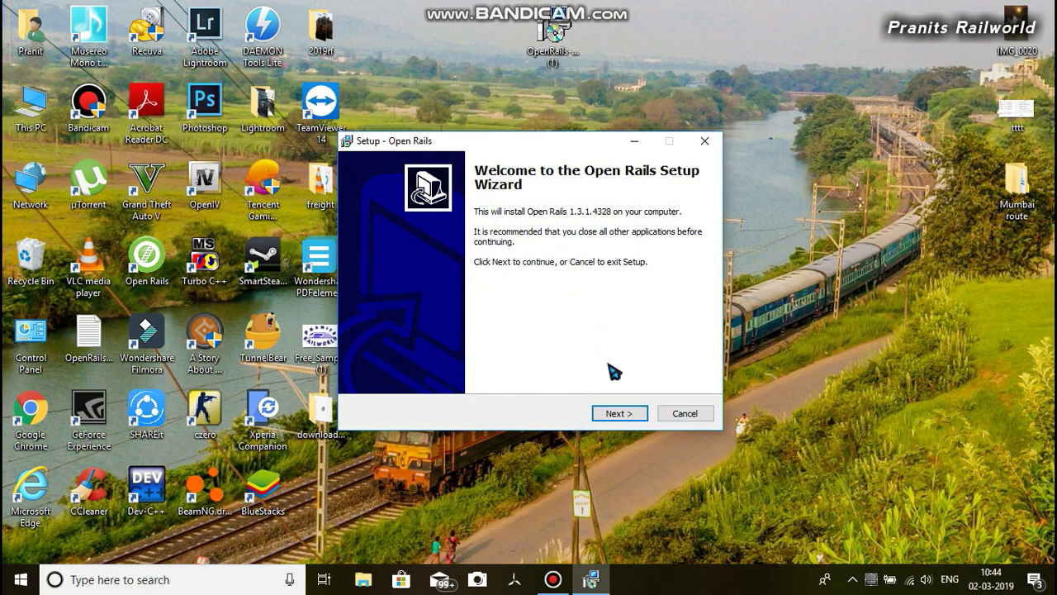
Accept the Open Rails licence and set the install folder to E:\Open Rails
{"action": "left_click", "coordinate": [615, 413]}
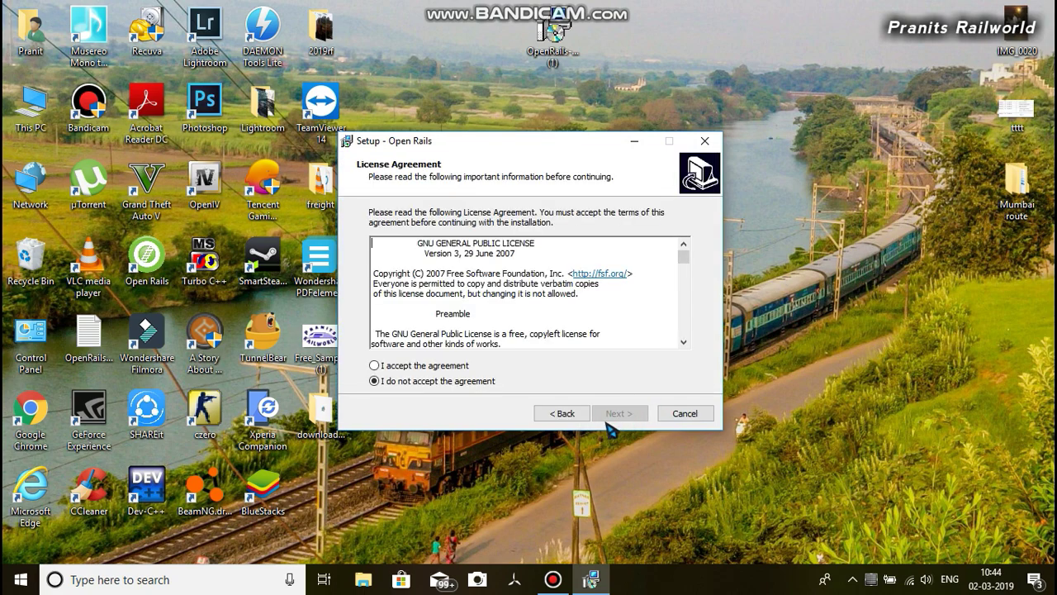
{"action": "left_click", "coordinate": [400, 366]}
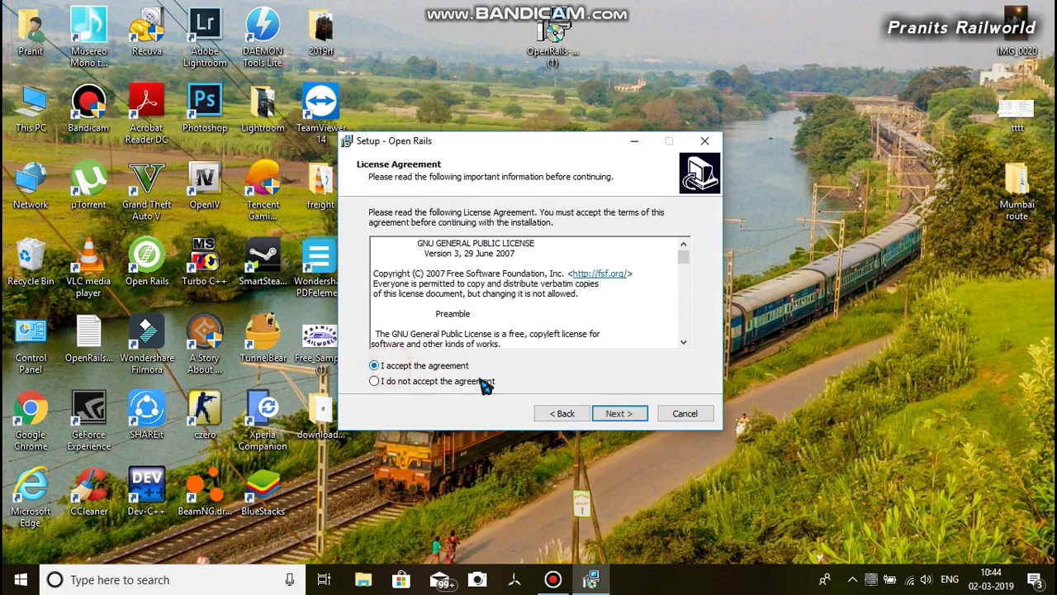
{"action": "left_click", "coordinate": [615, 413]}
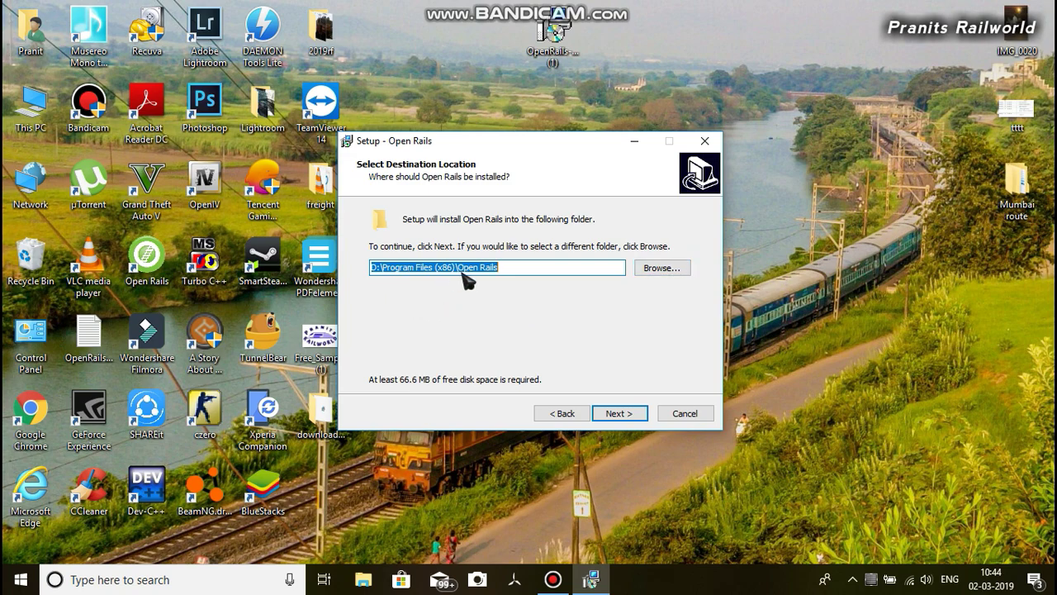
{"action": "left_click", "coordinate": [666, 269]}
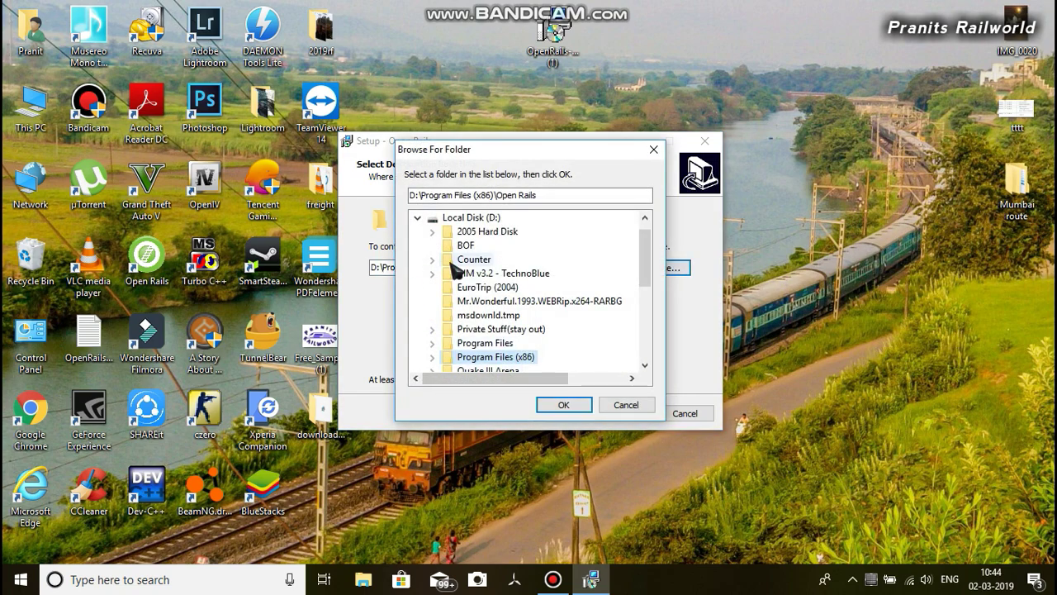
{"action": "left_click", "coordinate": [417, 217]}
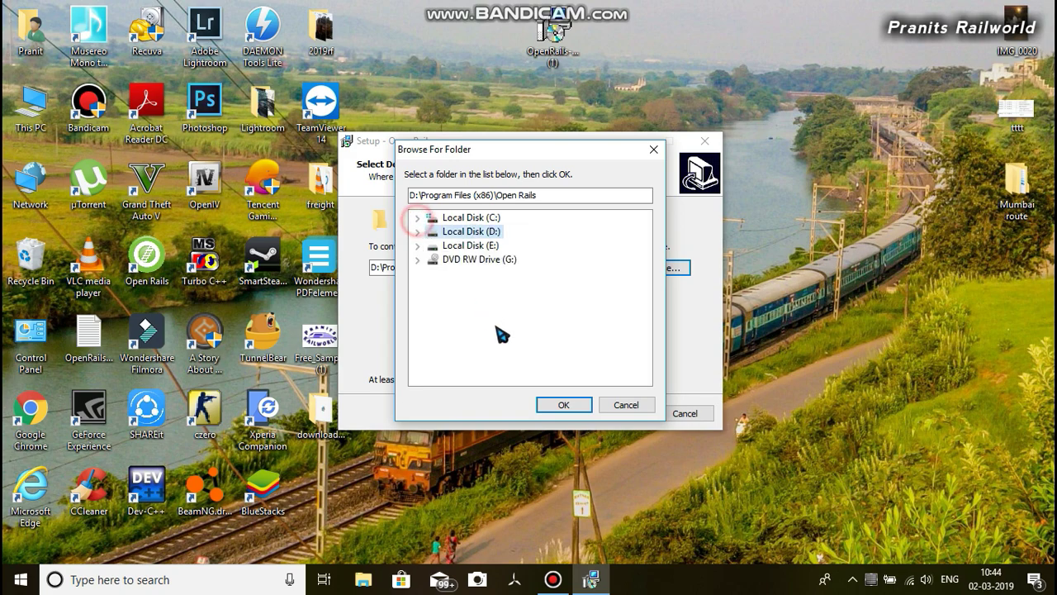
{"action": "left_click", "coordinate": [446, 245]}
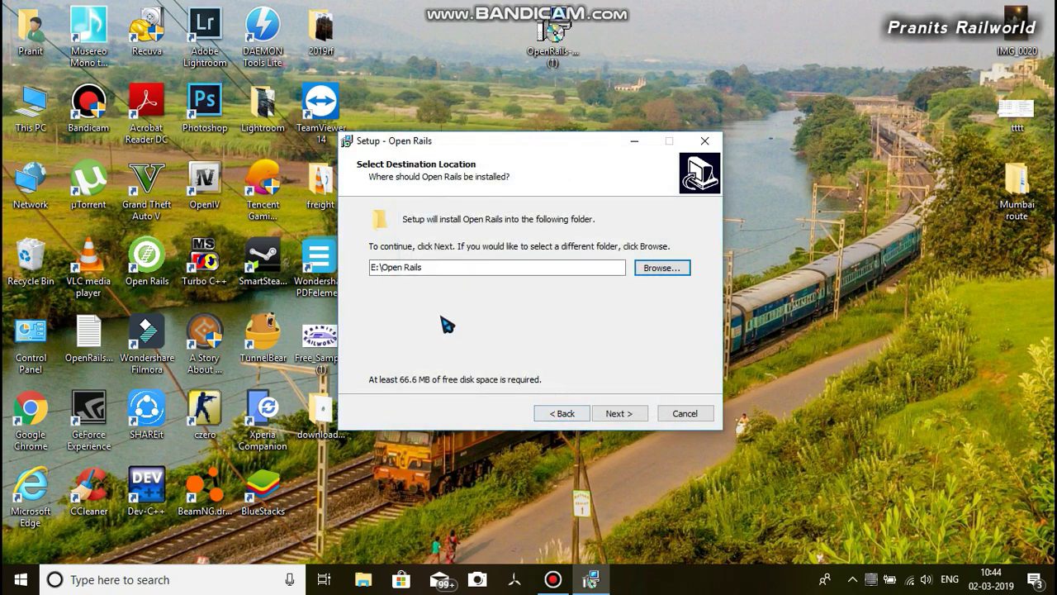
{"action": "left_click", "coordinate": [618, 415]}
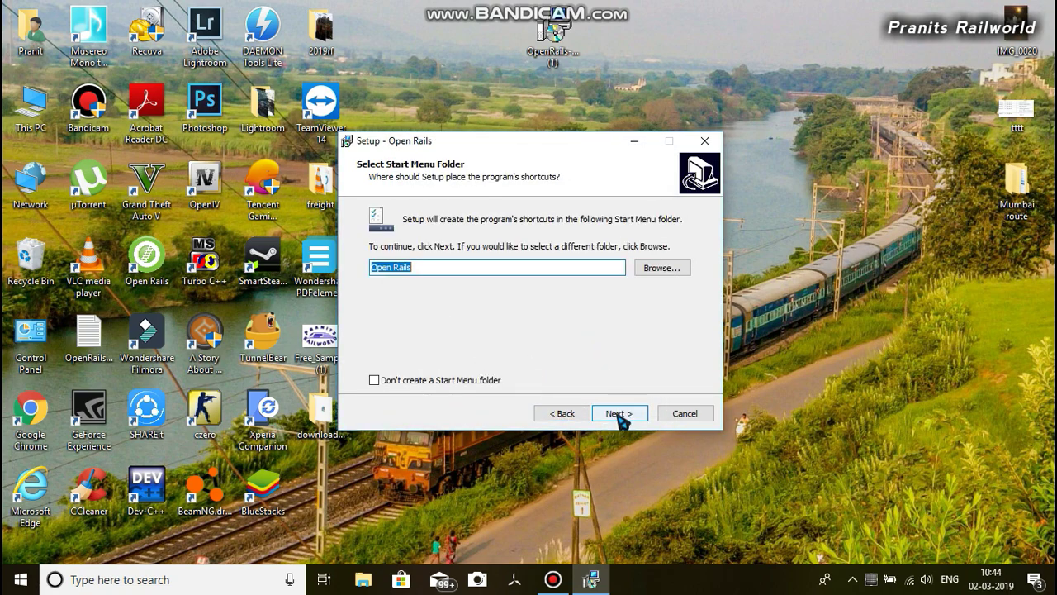
Keep the default Start Menu and desktop icon options, start installing, then cancel Setup
{"action": "left_click", "coordinate": [618, 414]}
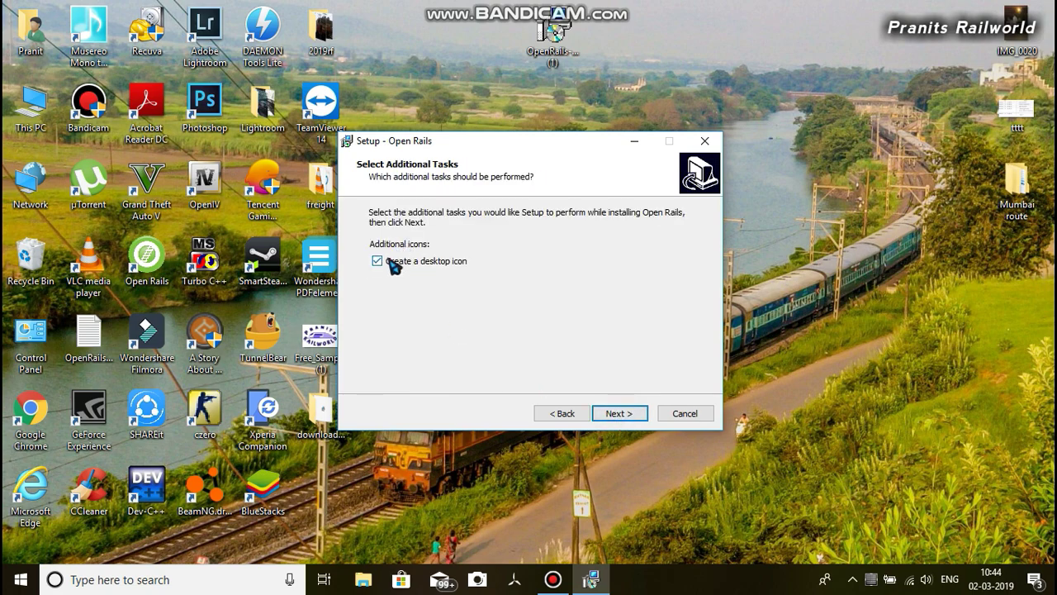
{"action": "left_click", "coordinate": [615, 414]}
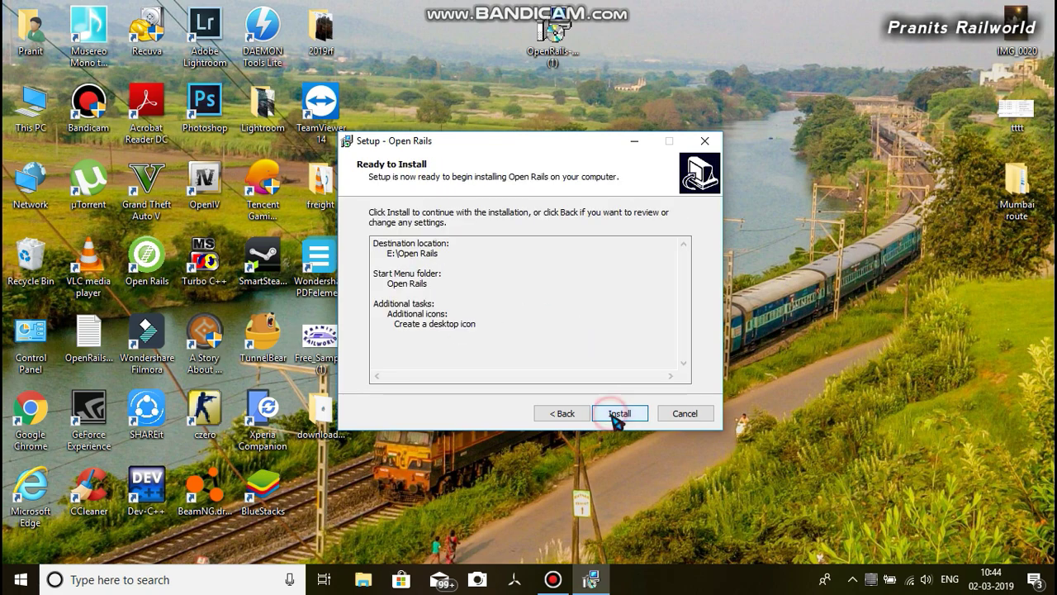
{"action": "left_click", "coordinate": [615, 416]}
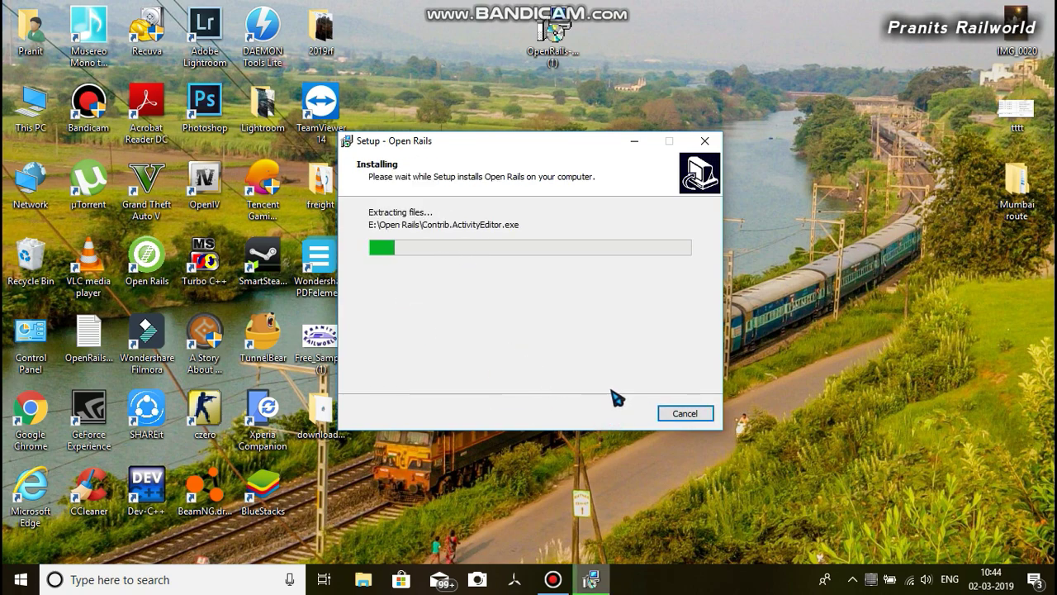
{"action": "left_click", "coordinate": [684, 413]}
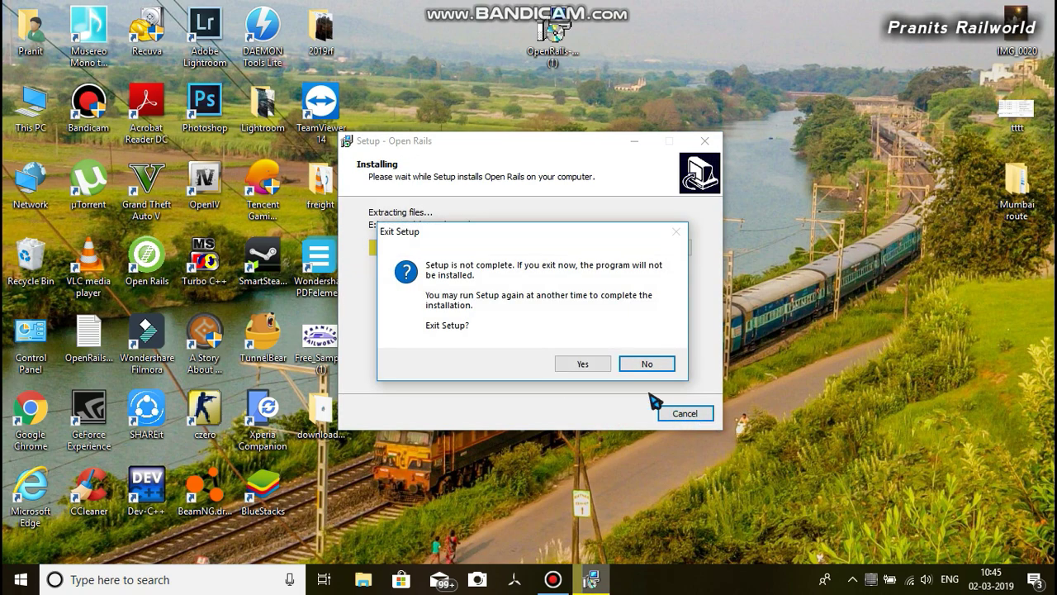
{"action": "left_click", "coordinate": [581, 362]}
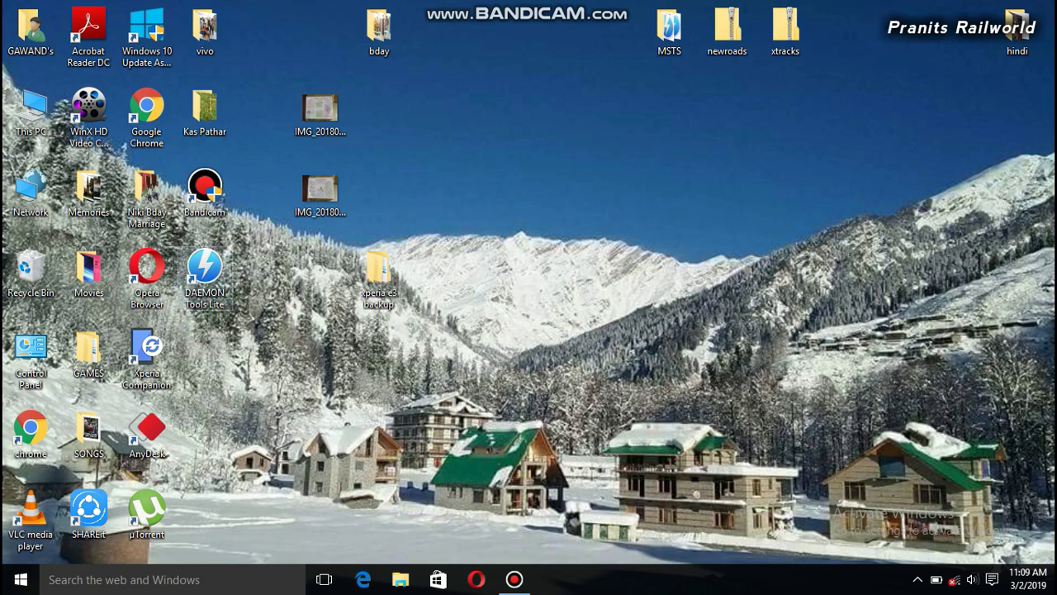
Start DAEMON Tools Lite, cancel the server connection error and skip the welcome tutorial
{"action": "left_click", "coordinate": [204, 273]}
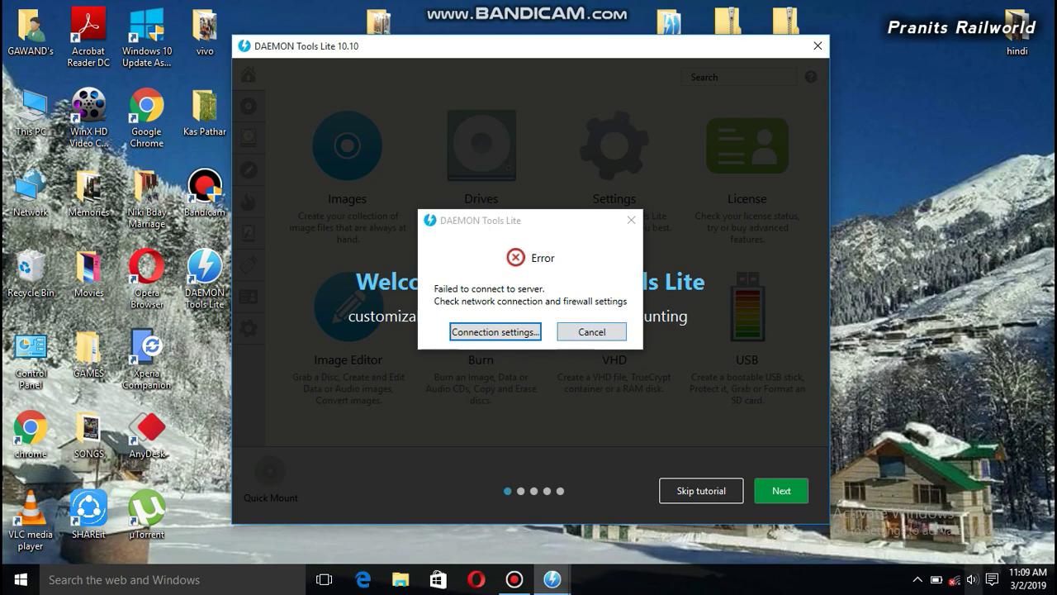
{"action": "left_click", "coordinate": [955, 579]}
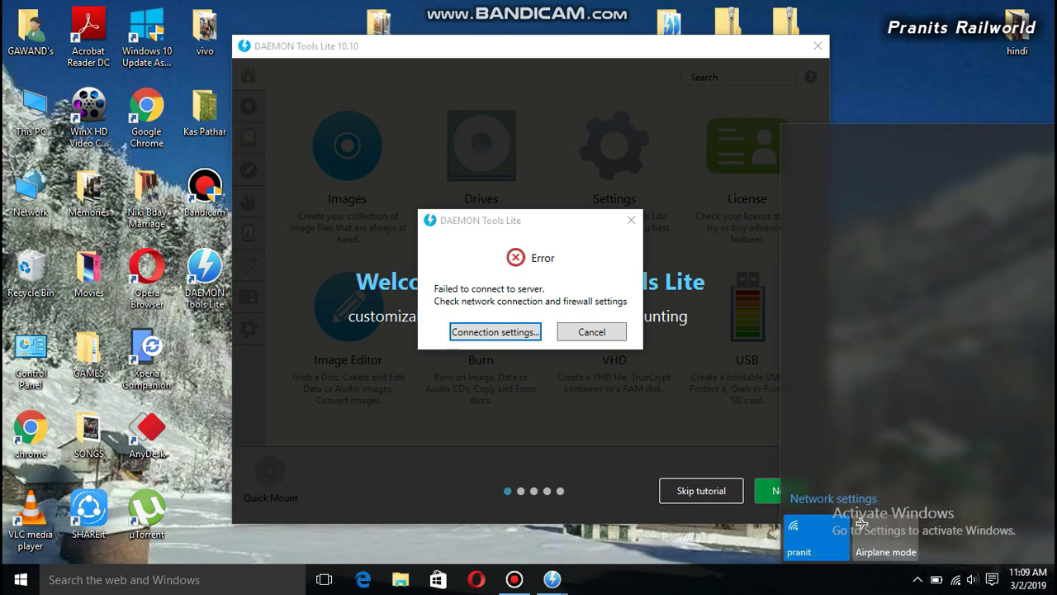
{"action": "key", "text": "Escape"}
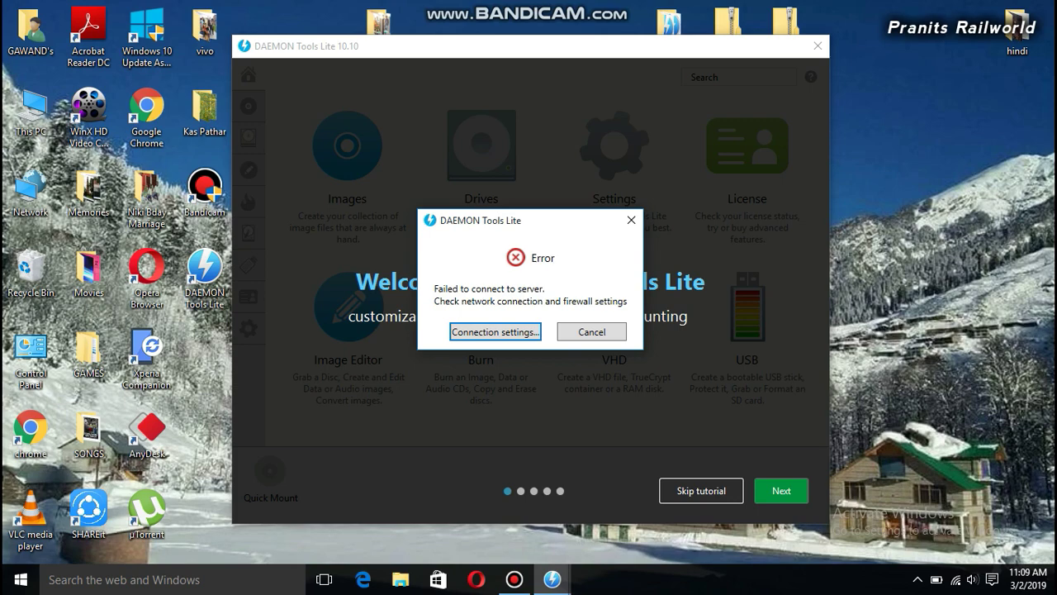
{"action": "key", "text": "Tab"}
{"action": "key", "text": "Return"}
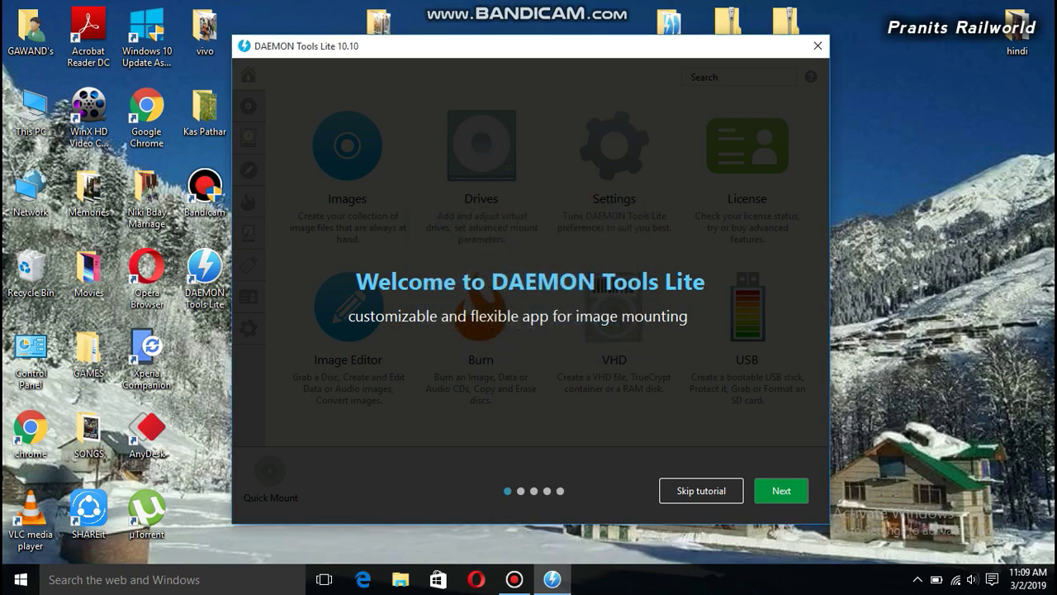
{"action": "key", "text": "Escape"}
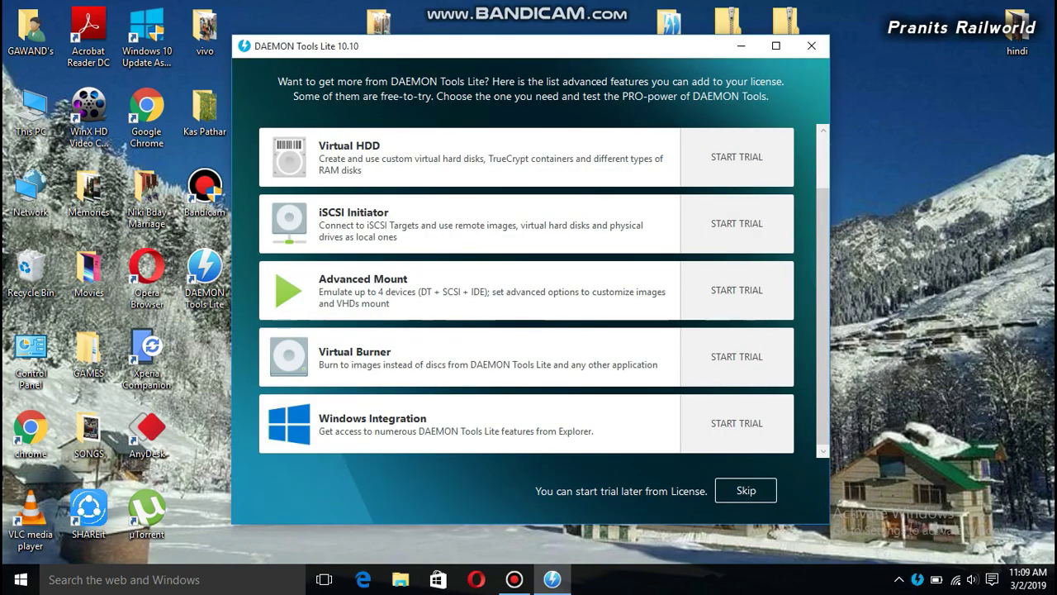
Skip the trial offer and Quick Mount the MSTS1 image from the Desktop MSTS folder
{"action": "key", "text": "Escape"}
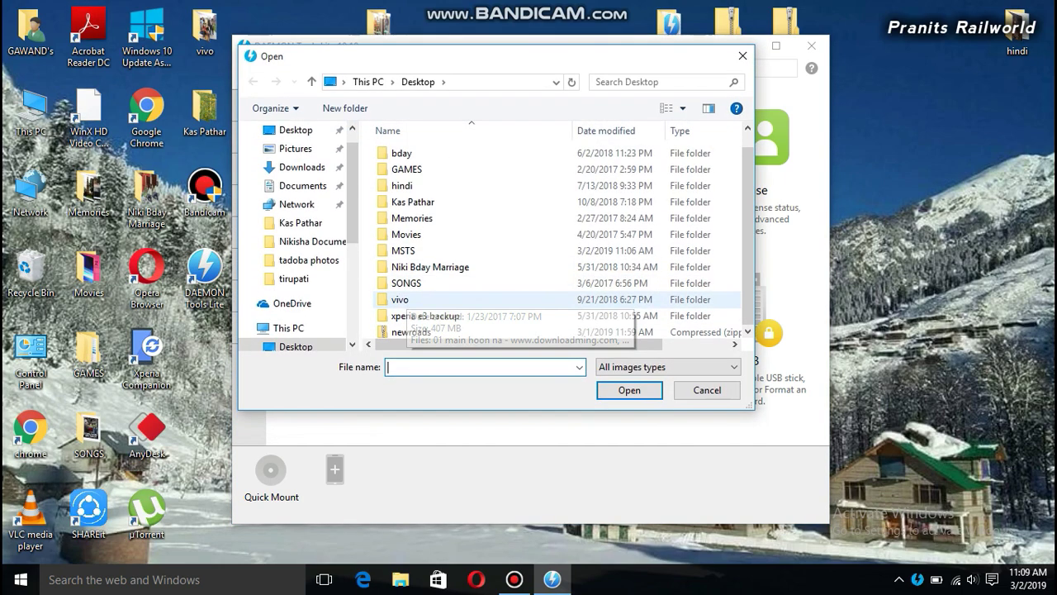
{"action": "scroll", "coordinate": [429, 318], "scroll_direction": "down", "scroll_amount": 1}
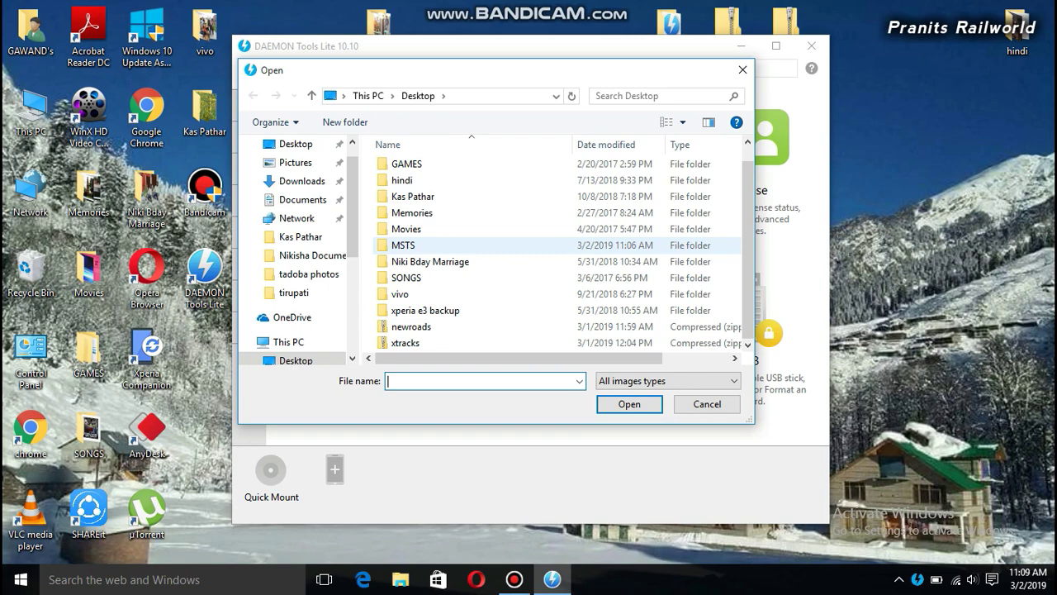
{"action": "double_click", "coordinate": [413, 245]}
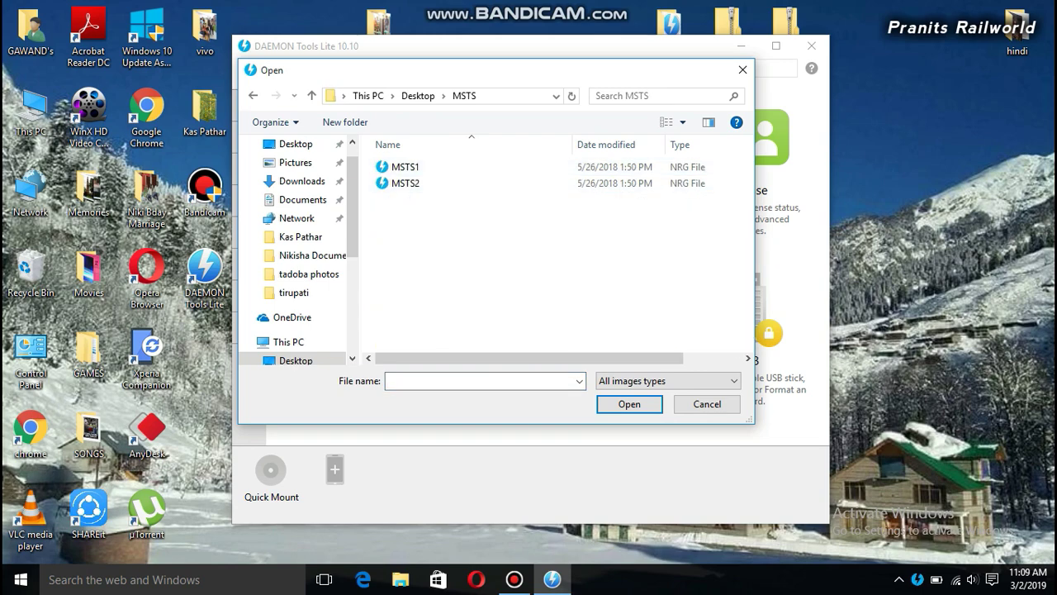
{"action": "left_click", "coordinate": [404, 166]}
{"action": "left_click", "coordinate": [630, 404]}
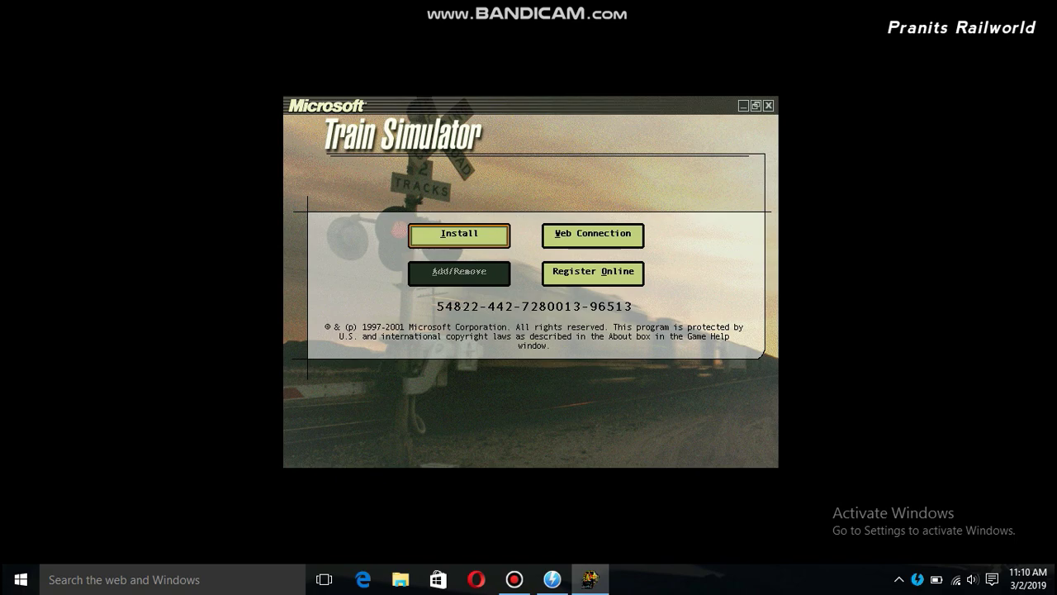
{"action": "left_click", "coordinate": [515, 579]}
Advance past the Train Simulator Setup welcome page and answer No to Acrobat Reader
{"action": "left_click", "coordinate": [515, 579]}
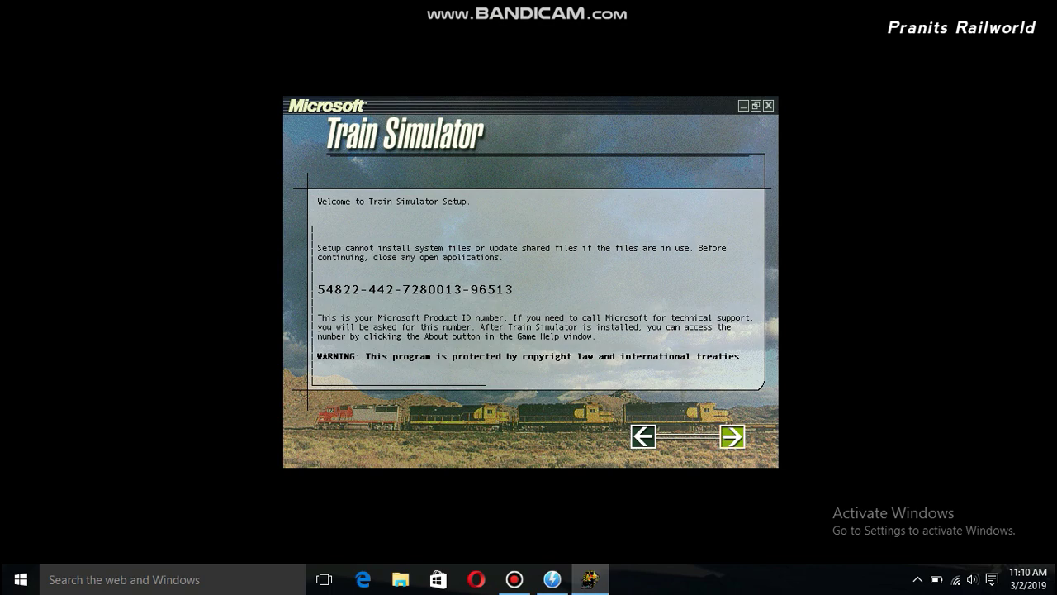
{"action": "key", "text": "Return"}
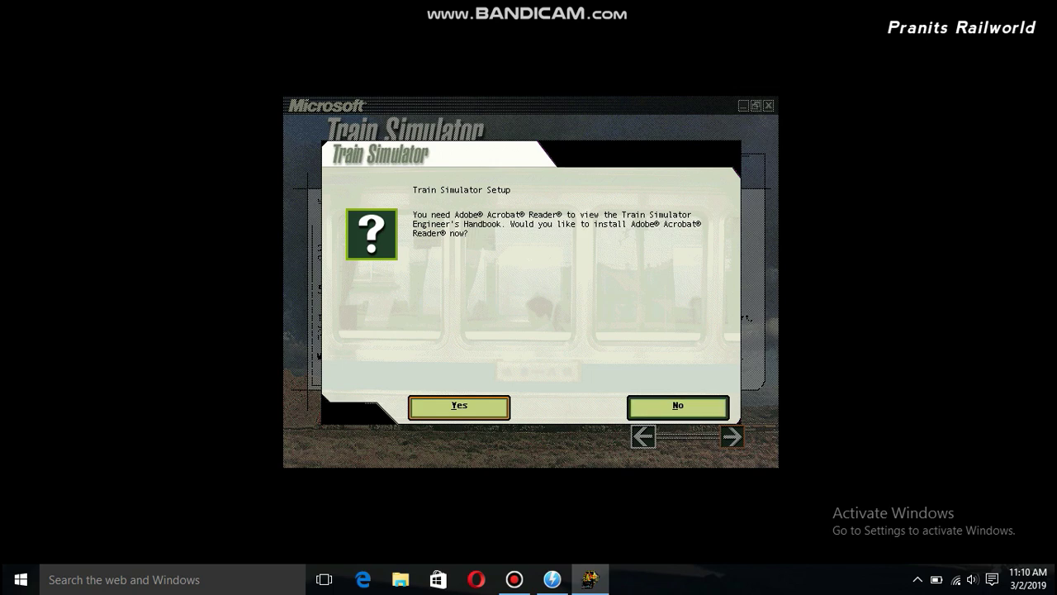
{"action": "key", "text": "Return"}
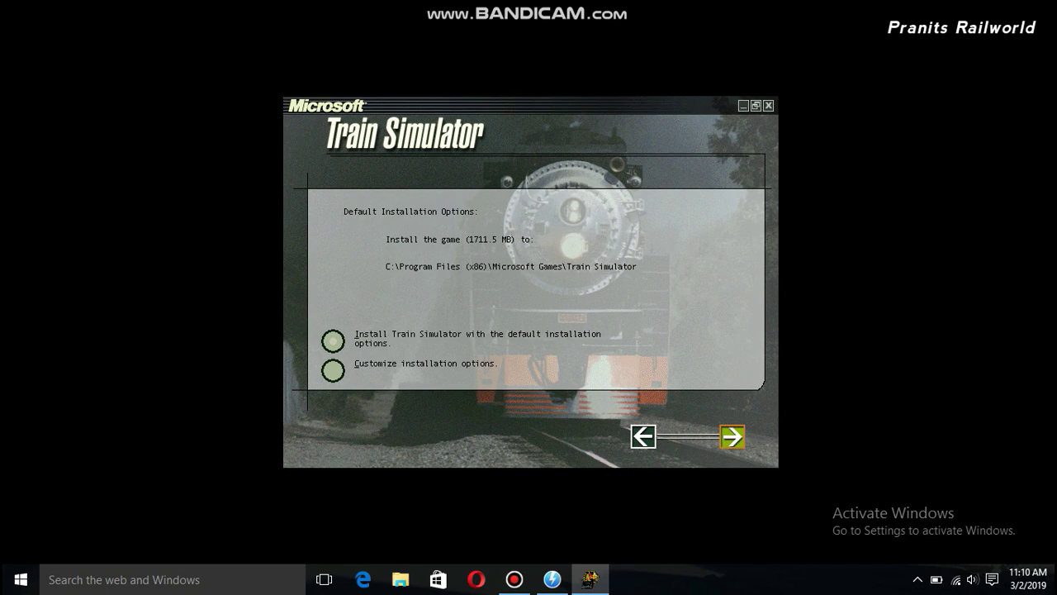
Customize the install to E:\Program Files (x86)\Microsoft Games\Train Simulator and start copying files
{"action": "left_click", "coordinate": [332, 370]}
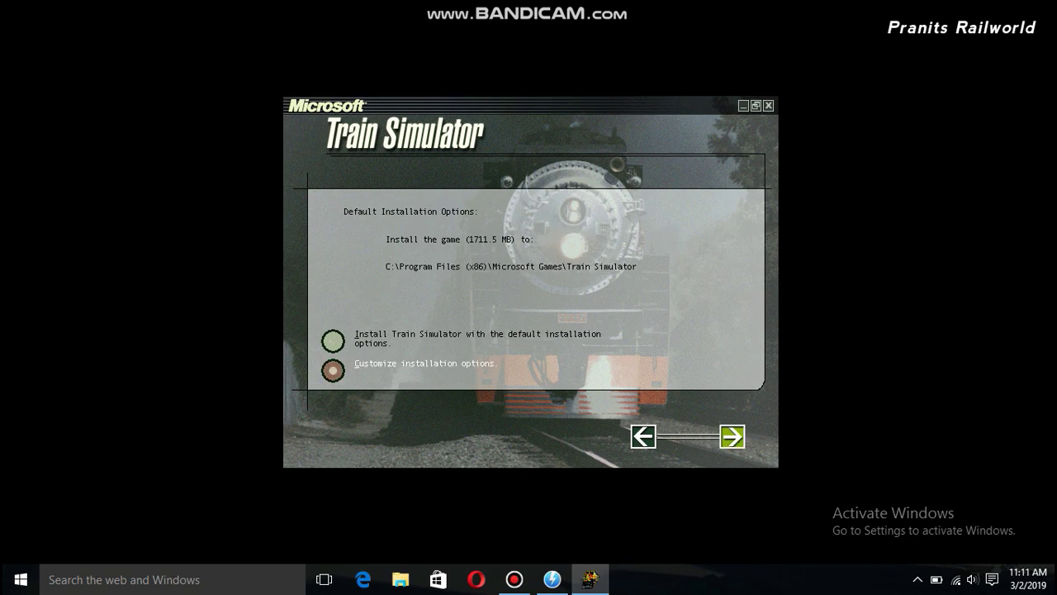
{"action": "left_click", "coordinate": [732, 436]}
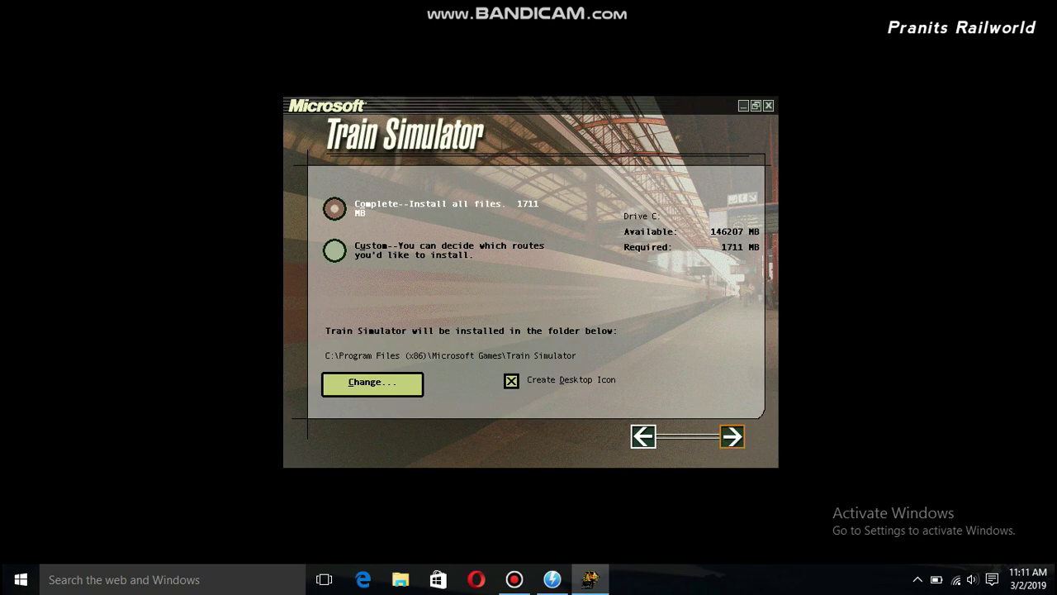
{"action": "left_click", "coordinate": [372, 383]}
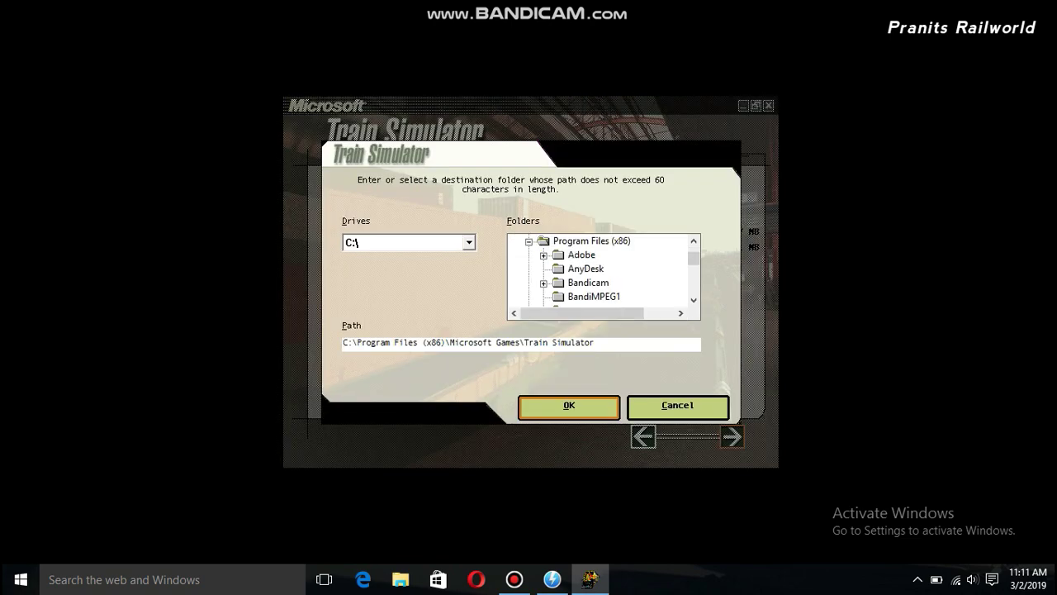
{"action": "left_click", "coordinate": [469, 242]}
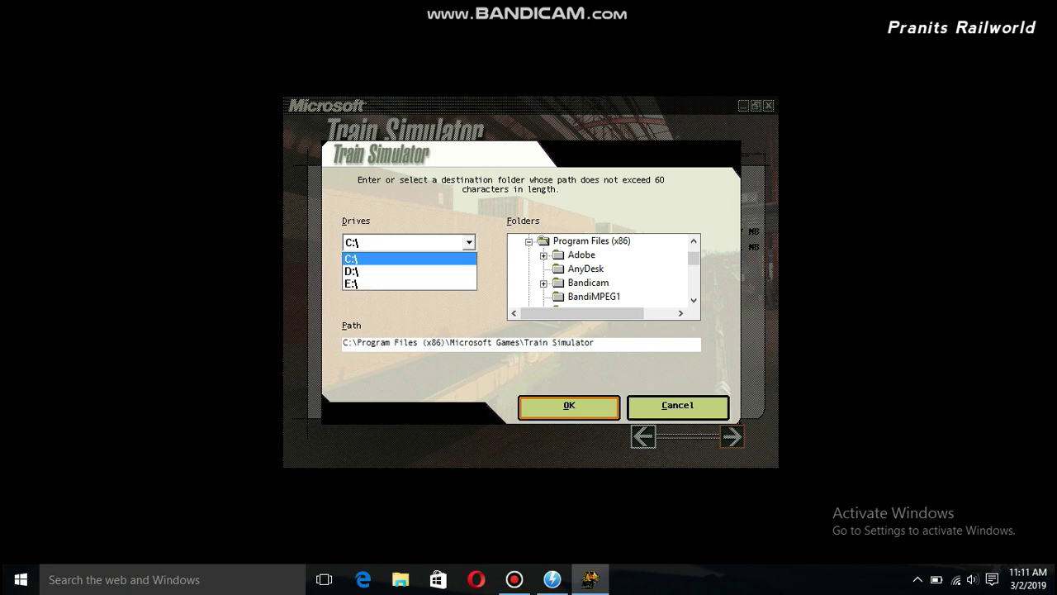
{"action": "key", "text": "Return"}
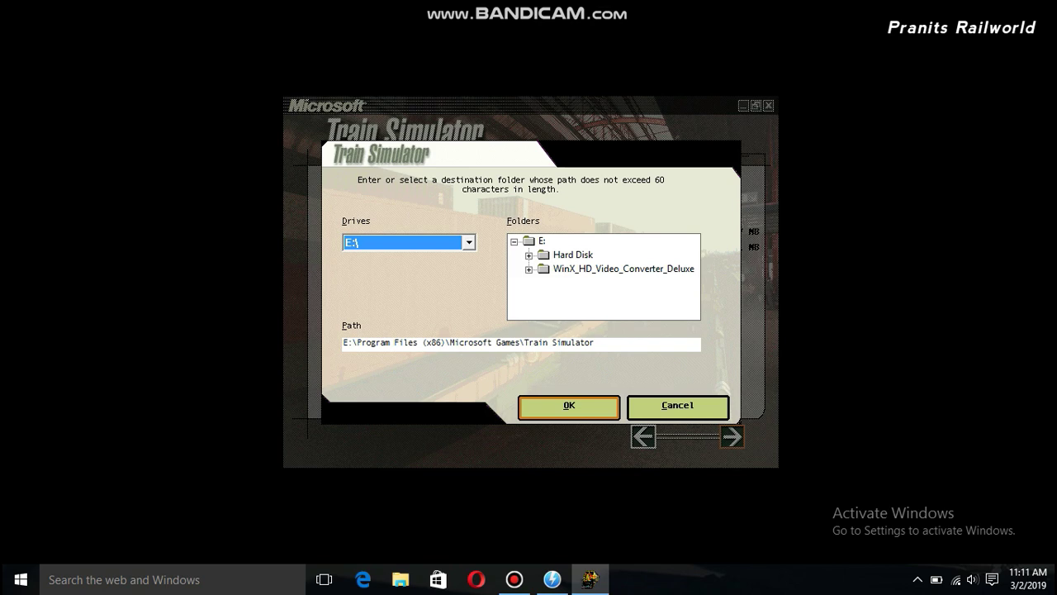
{"action": "key", "text": "Return"}
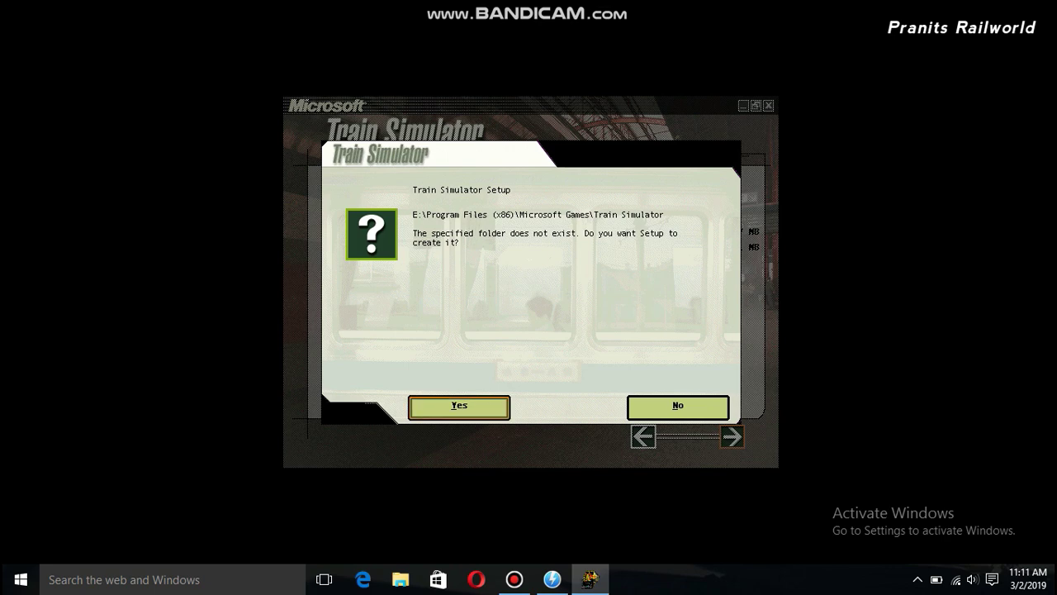
{"action": "key", "text": "Return"}
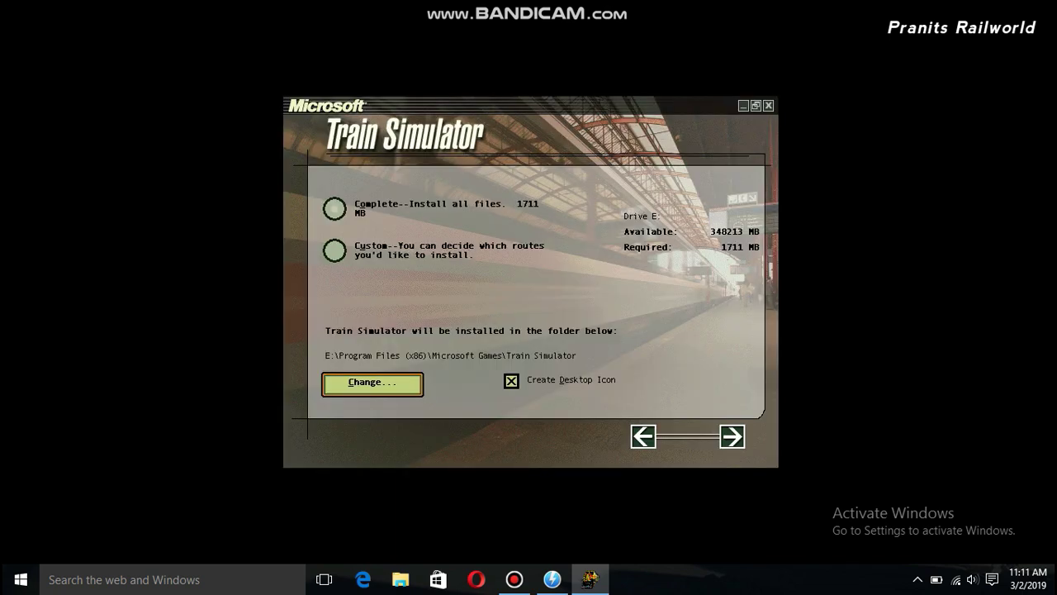
{"action": "key", "text": "Return"}
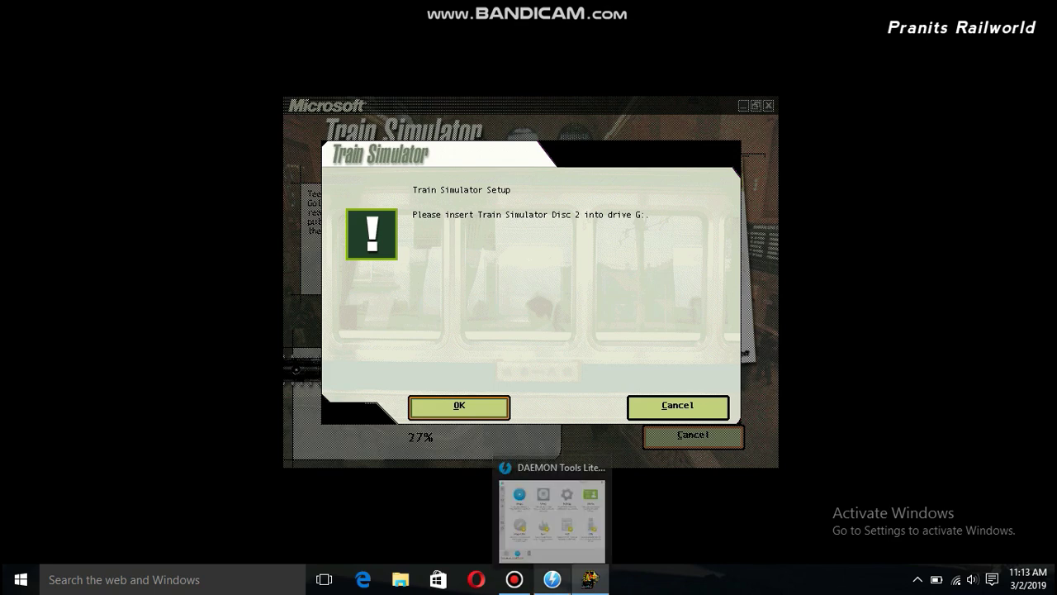
{"action": "left_click", "coordinate": [552, 505]}
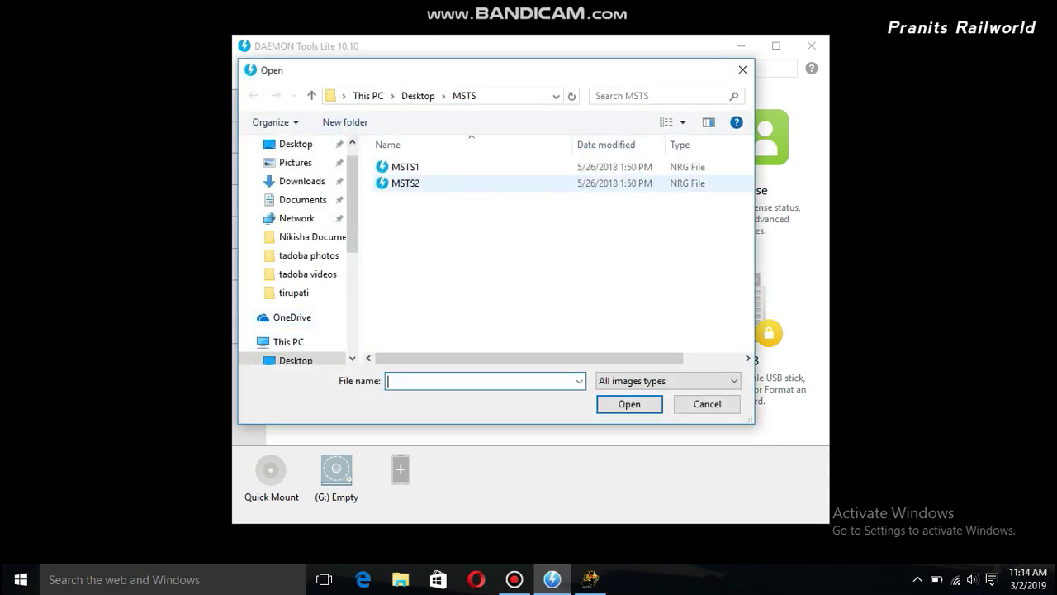
Mount the MSTS2 image as drive G (MSTS_CD2), then minimize DAEMON Tools Lite
{"action": "left_click", "coordinate": [405, 182]}
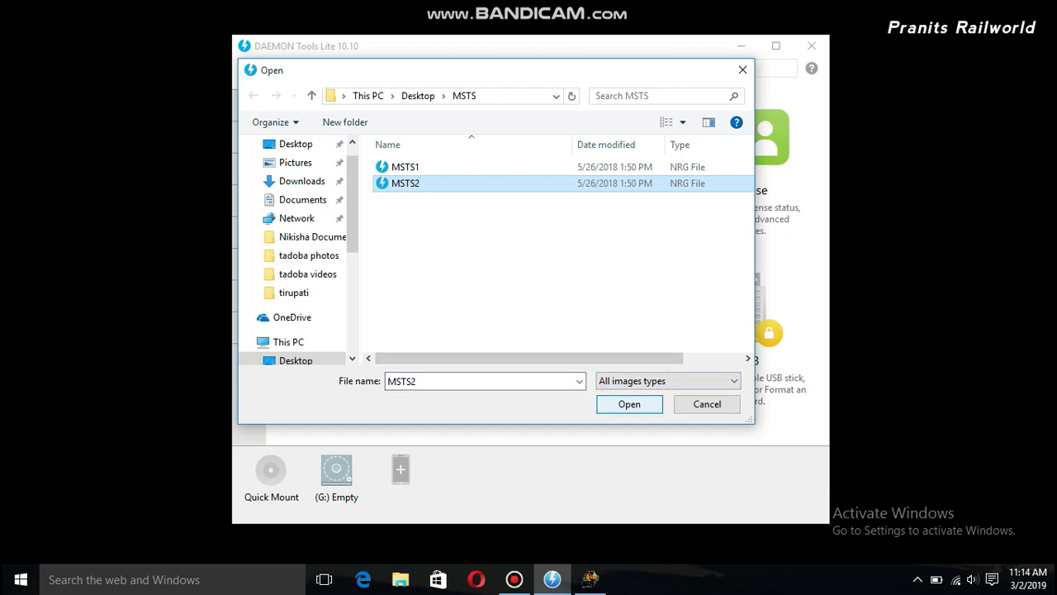
{"action": "key", "text": "Return"}
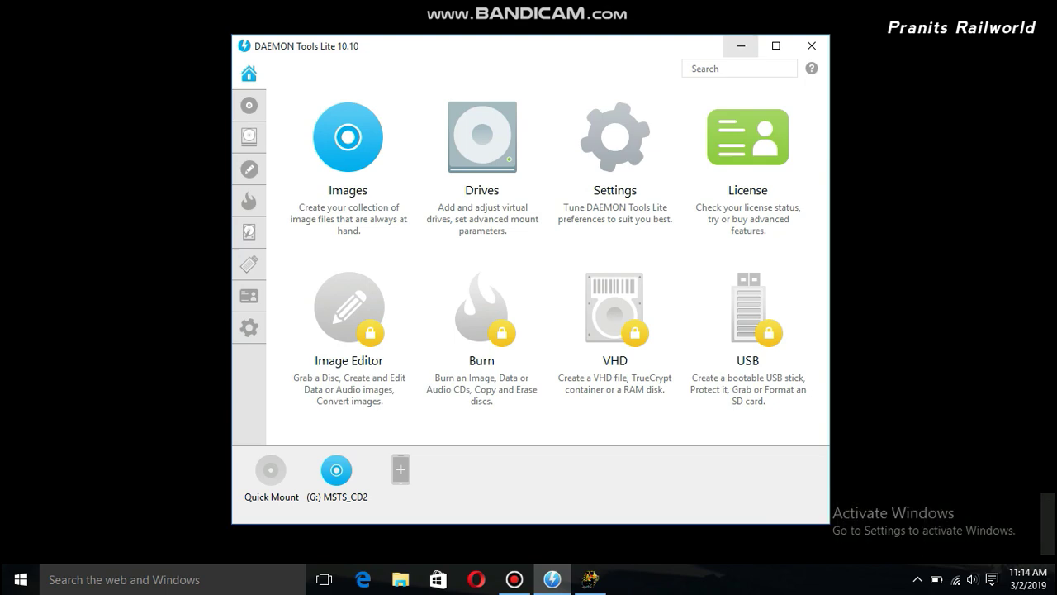
{"action": "left_click", "coordinate": [740, 45]}
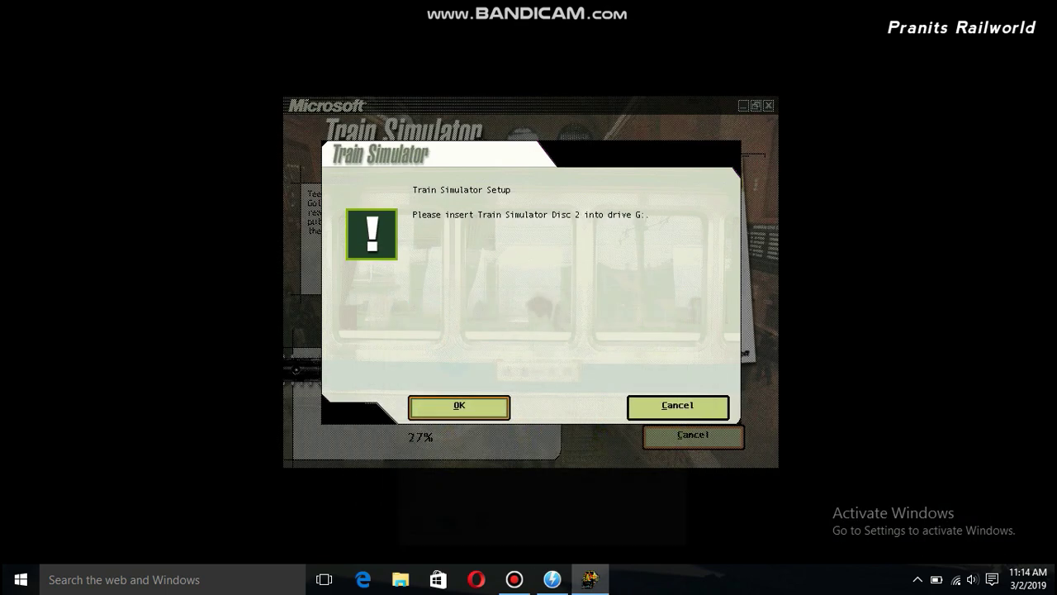
Resume copying from Disc 2, let Train Simulator install successfully, then close setup
{"action": "key", "text": "Return"}
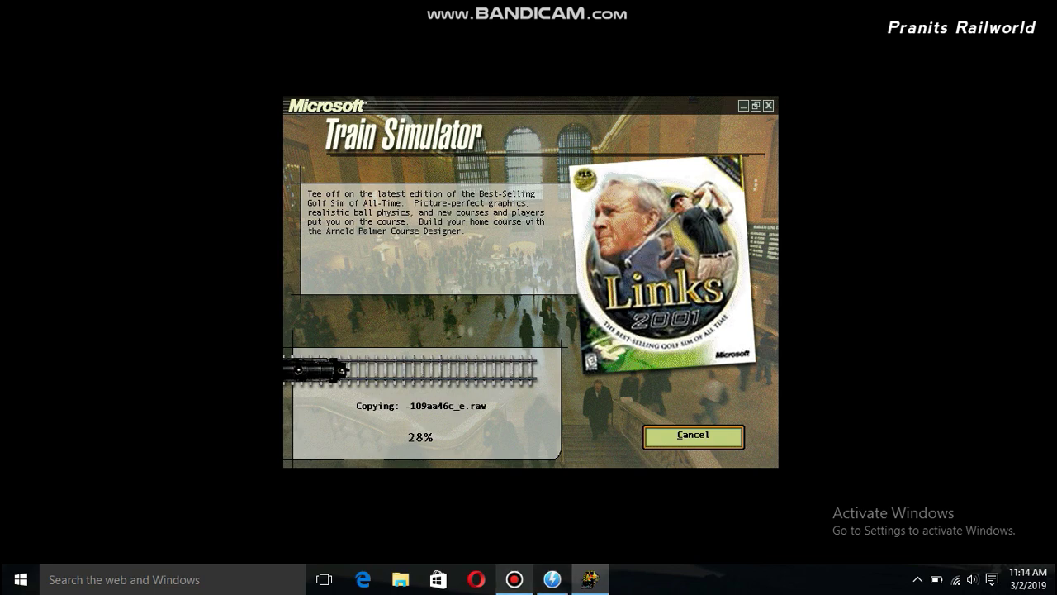
{"action": "left_click", "coordinate": [514, 579]}
{"action": "left_click", "coordinate": [514, 579]}
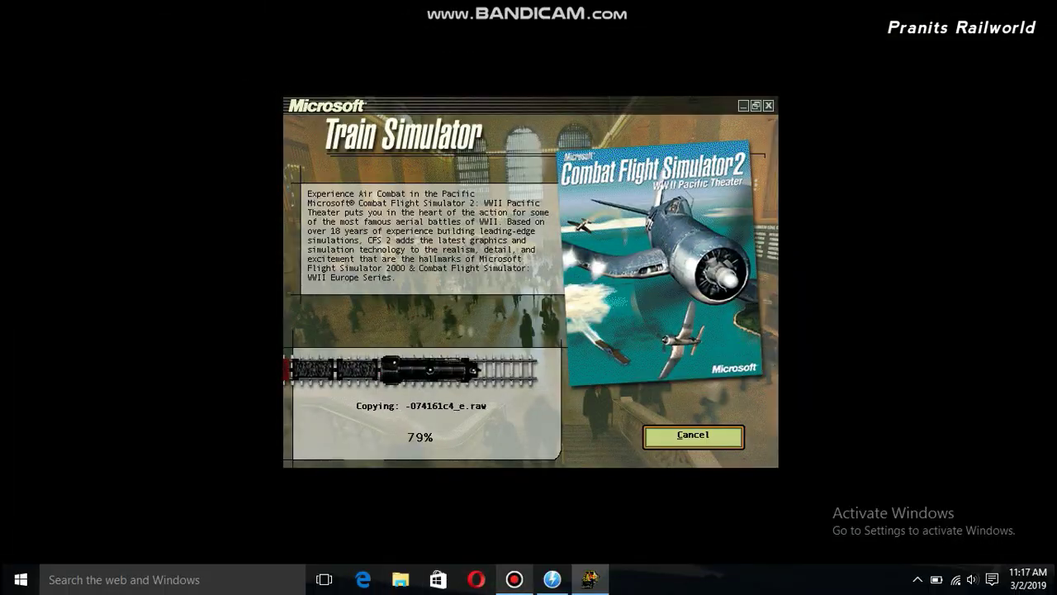
{"action": "left_click", "coordinate": [513, 578]}
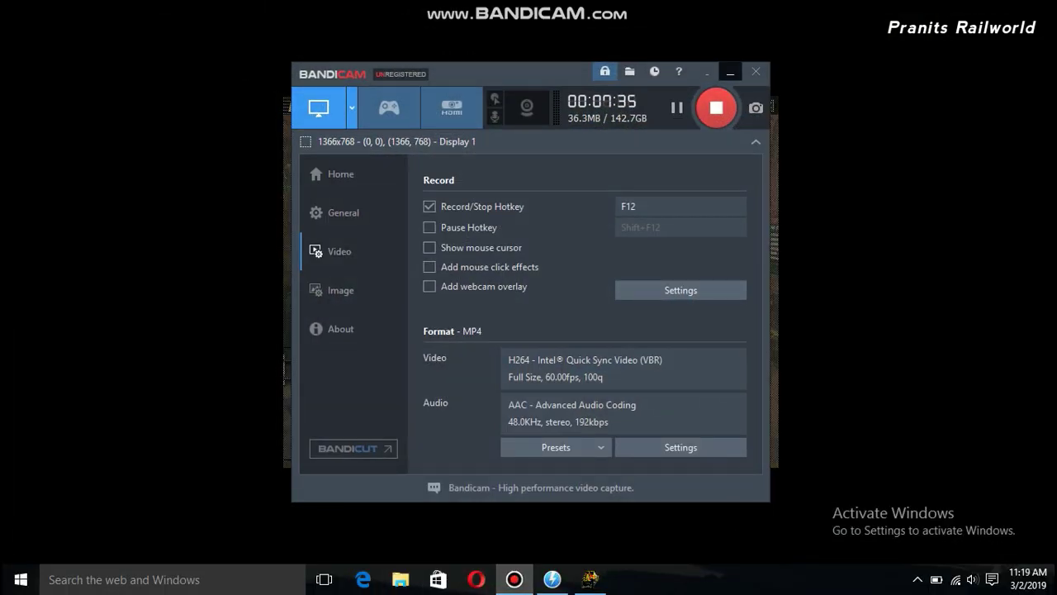
{"action": "left_click", "coordinate": [730, 72]}
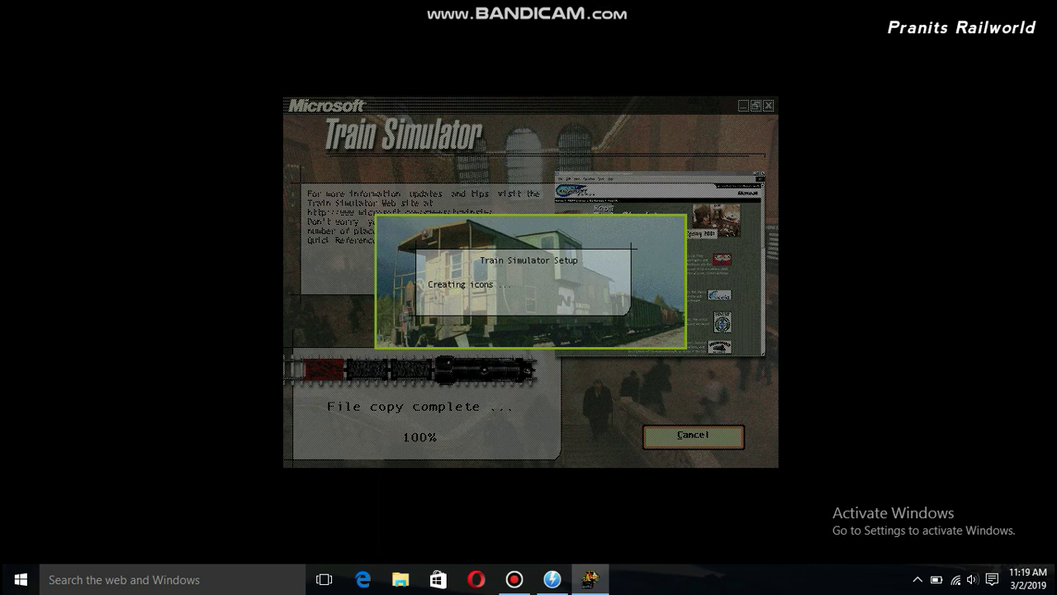
{"action": "left_click", "coordinate": [513, 579]}
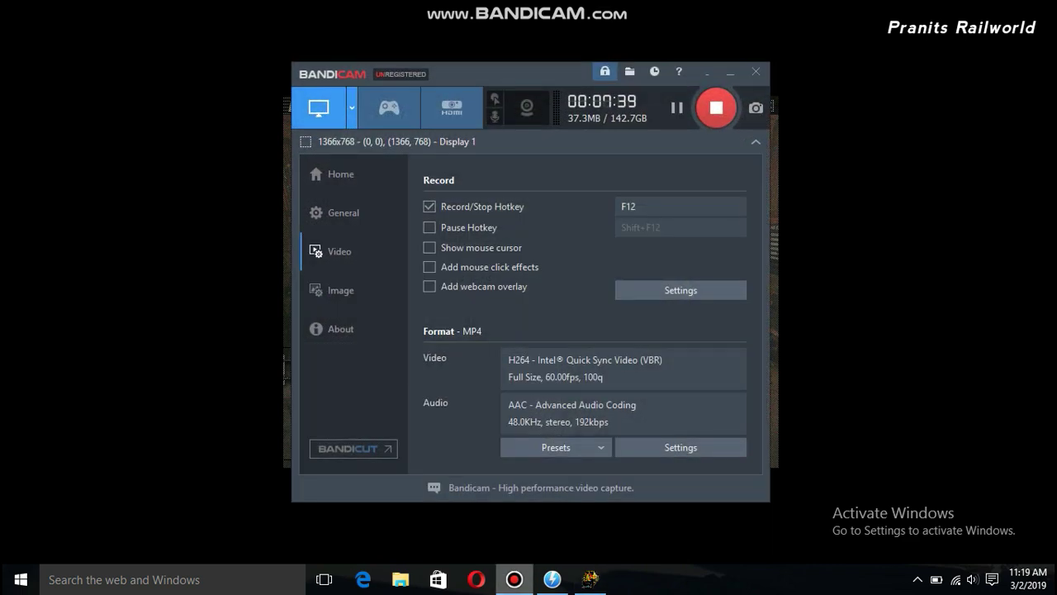
{"action": "left_click", "coordinate": [513, 579]}
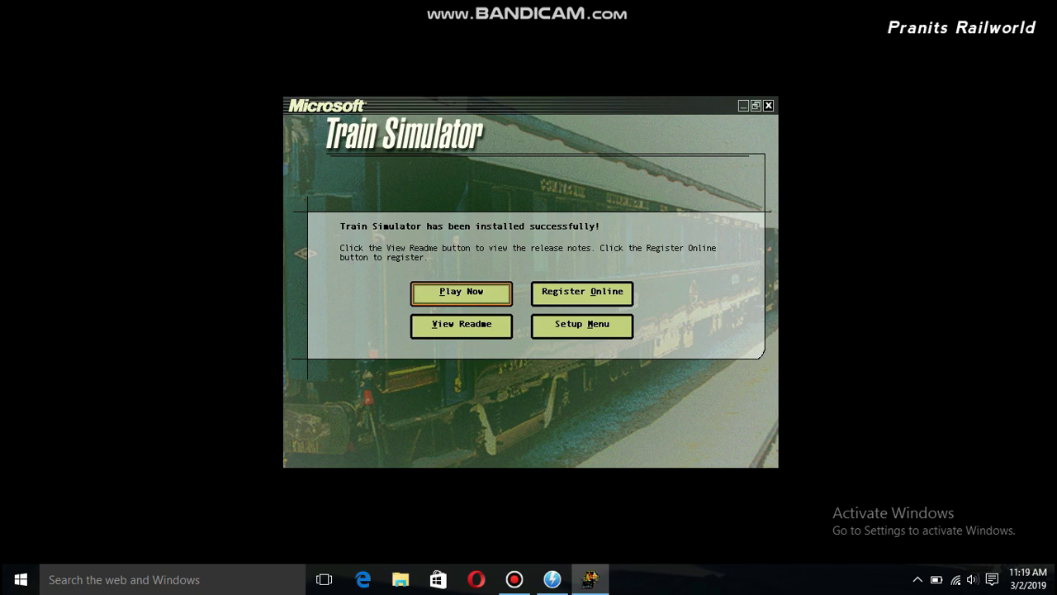
{"action": "left_click", "coordinate": [768, 105]}
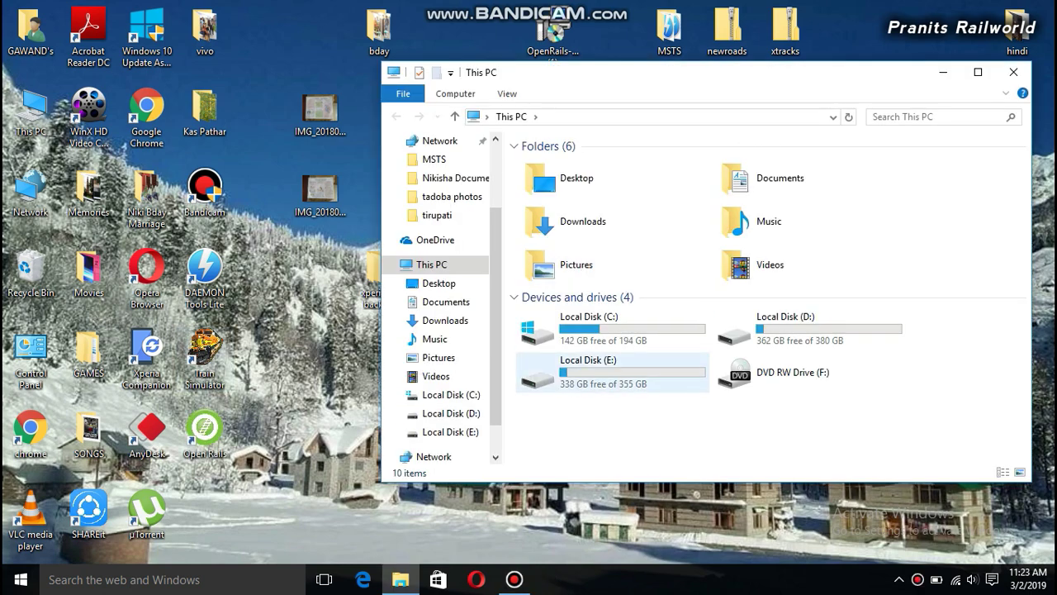
Browse to E:\Program Files (x86)\Microsoft Games\Train Simulator and inspect the installed files
{"action": "double_click", "coordinate": [570, 318]}
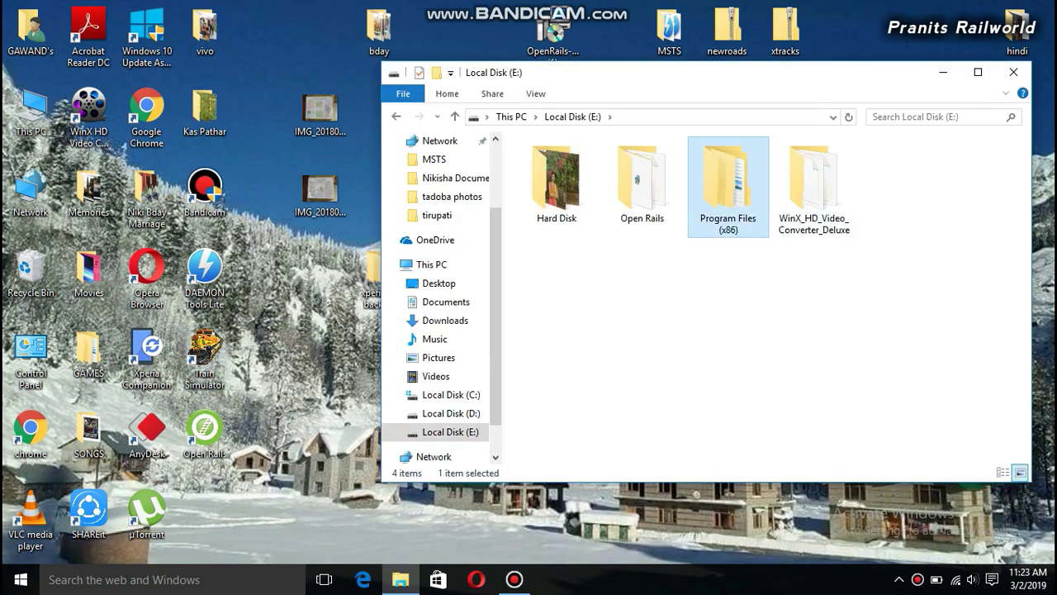
{"action": "double_click", "coordinate": [727, 190]}
{"action": "double_click", "coordinate": [561, 163]}
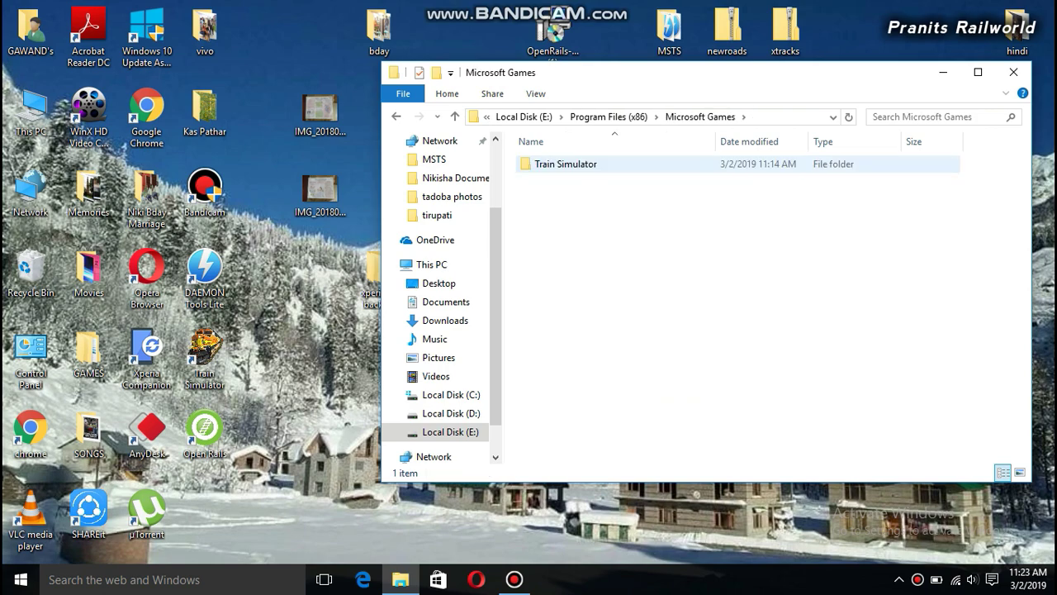
{"action": "double_click", "coordinate": [566, 164]}
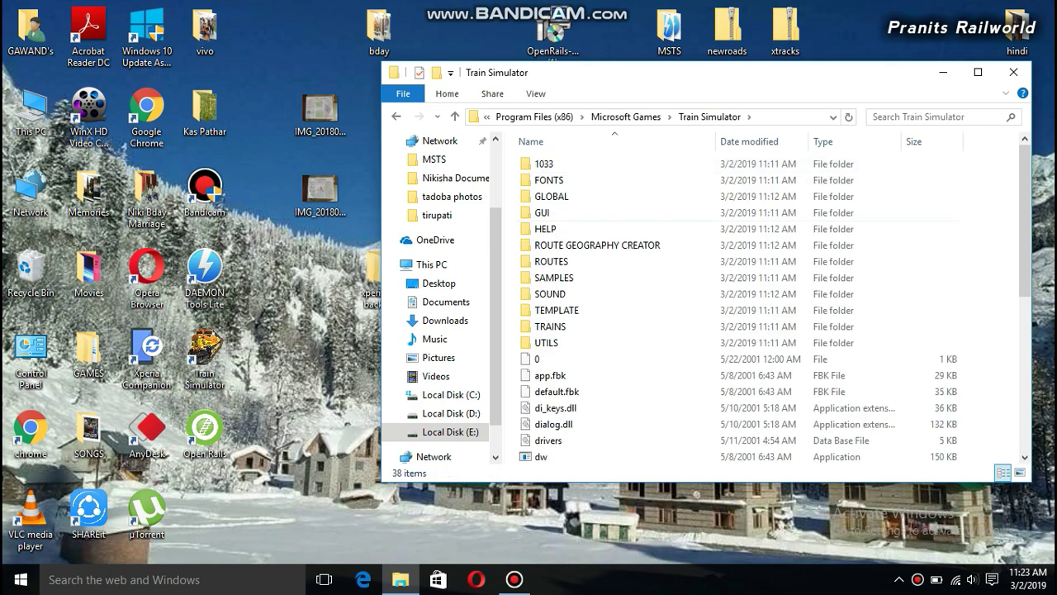
{"action": "scroll", "coordinate": [859, 374], "scroll_direction": "down", "scroll_amount": 7}
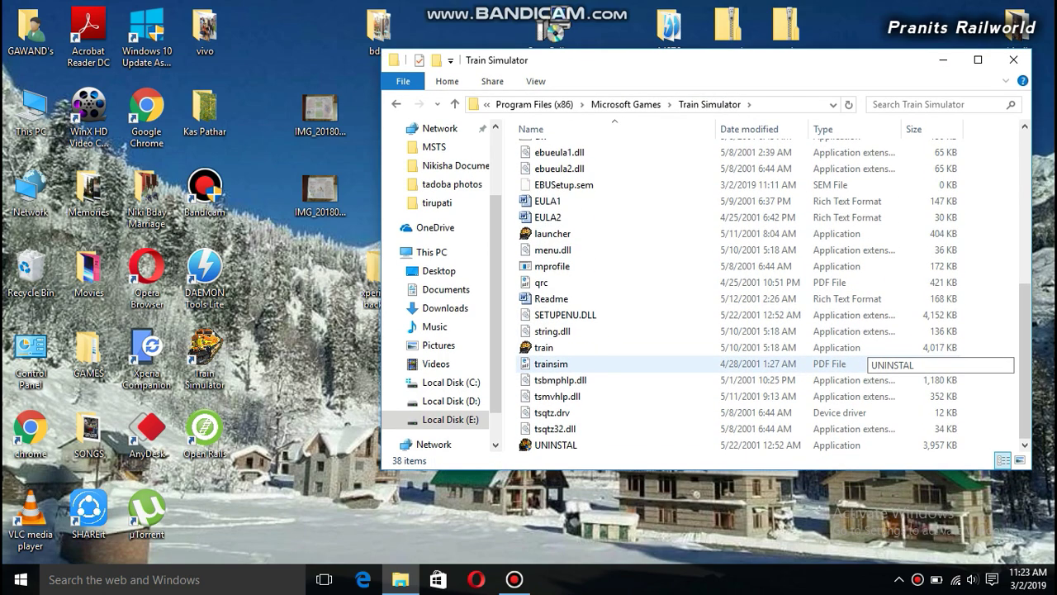
{"action": "scroll", "coordinate": [859, 373], "scroll_direction": "up", "scroll_amount": 1}
{"action": "scroll", "coordinate": [858, 374], "scroll_direction": "up", "scroll_amount": 6}
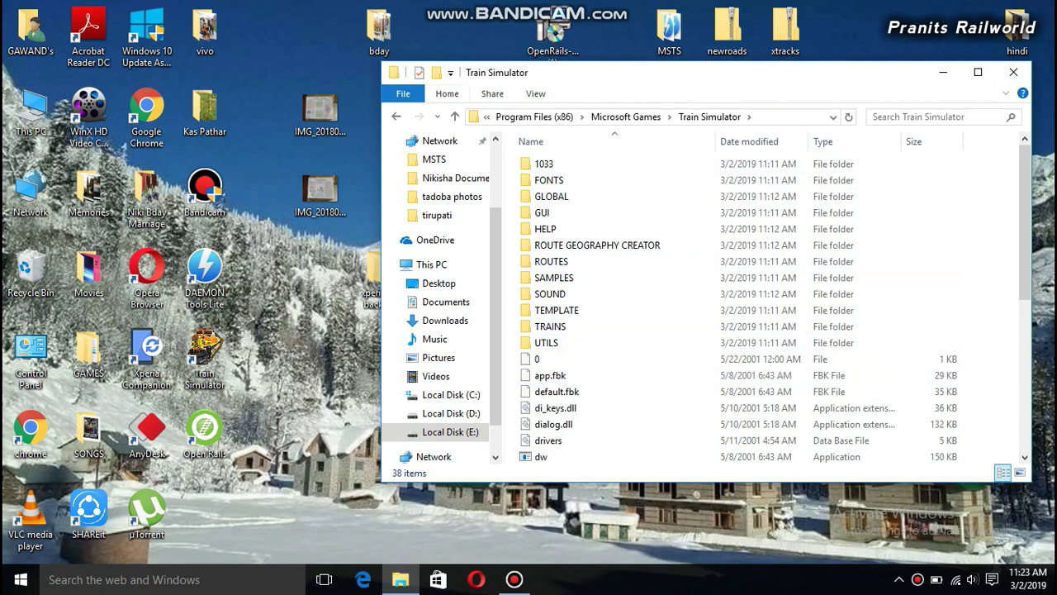
Check the Open Rails folder in Program Files (x86), close Explorer, and launch Open Rails
{"action": "key", "text": "BackSpace"}
{"action": "key", "text": "BackSpace"}
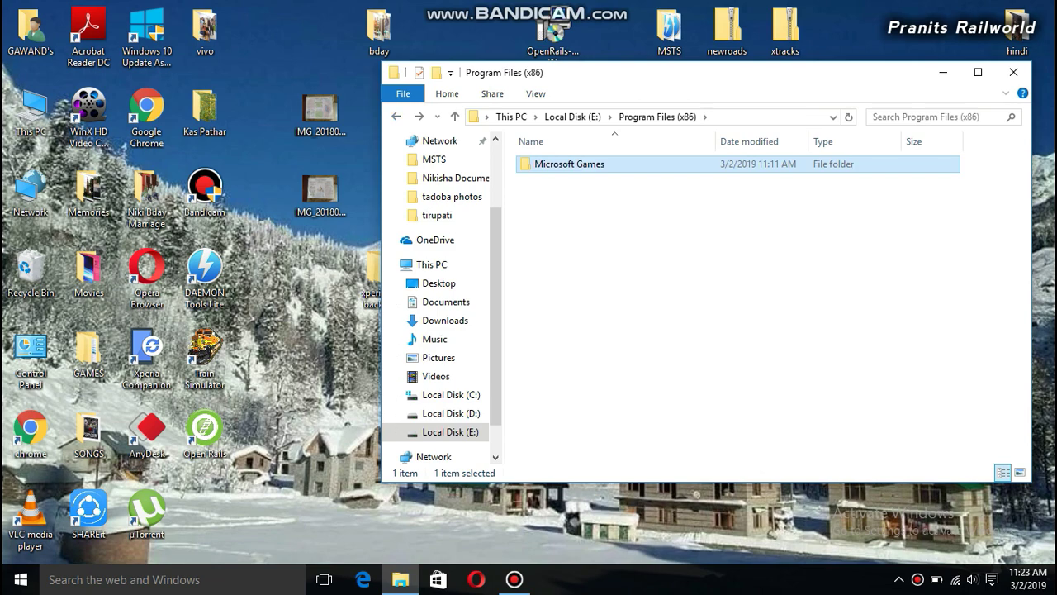
{"action": "key", "text": "BackSpace"}
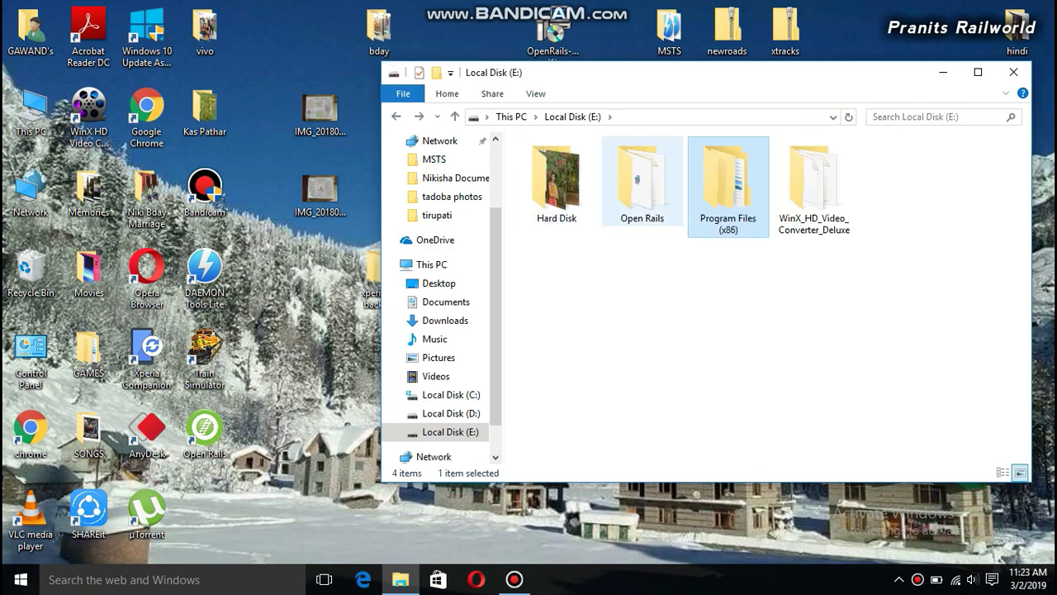
{"action": "double_click", "coordinate": [642, 181]}
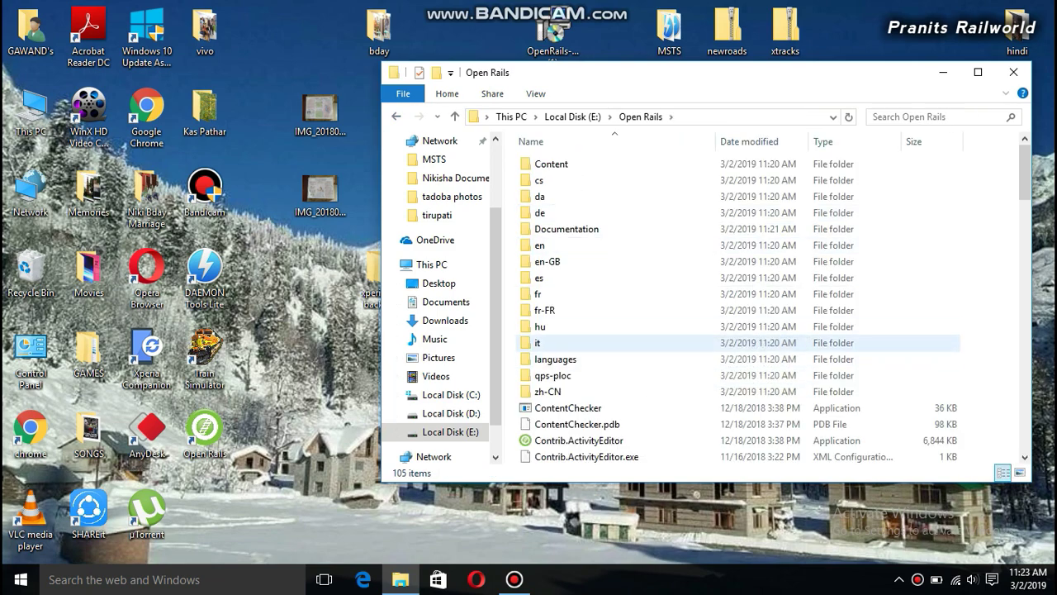
{"action": "scroll", "coordinate": [826, 351], "scroll_direction": "down", "scroll_amount": 10}
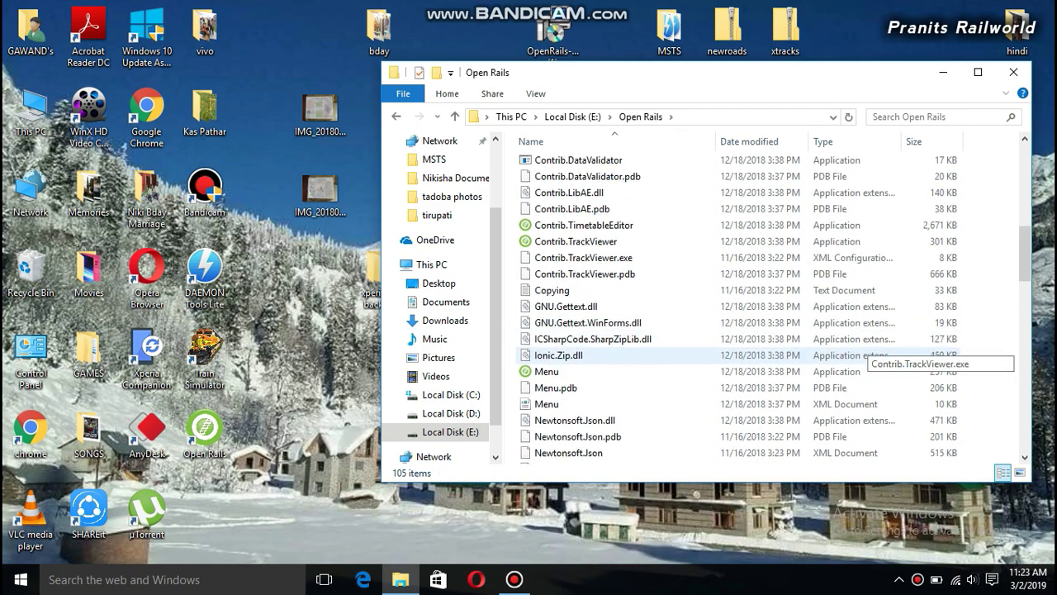
{"action": "left_click", "coordinate": [1014, 72]}
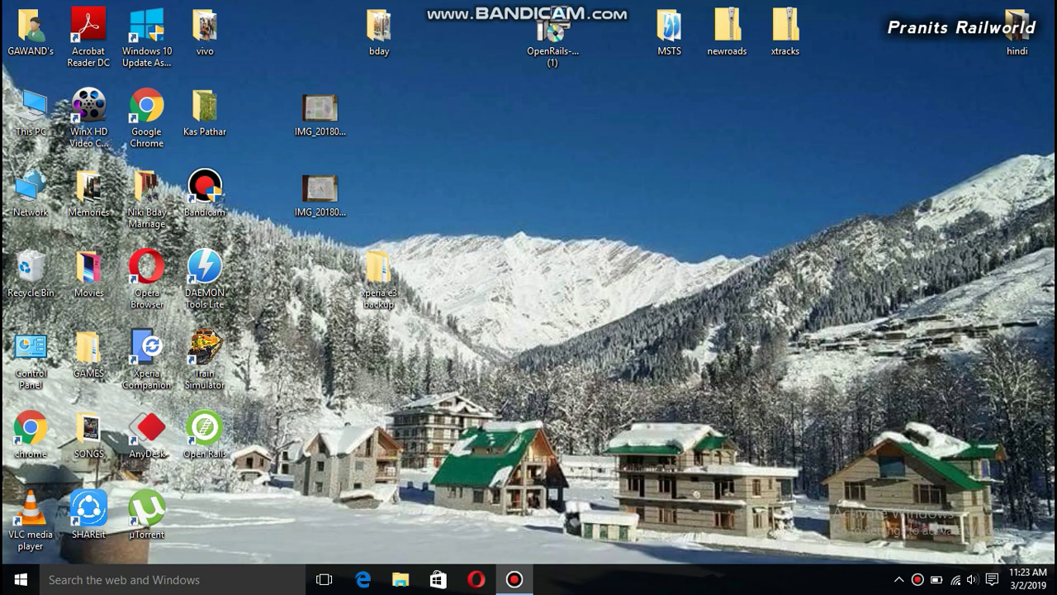
{"action": "left_click", "coordinate": [204, 431]}
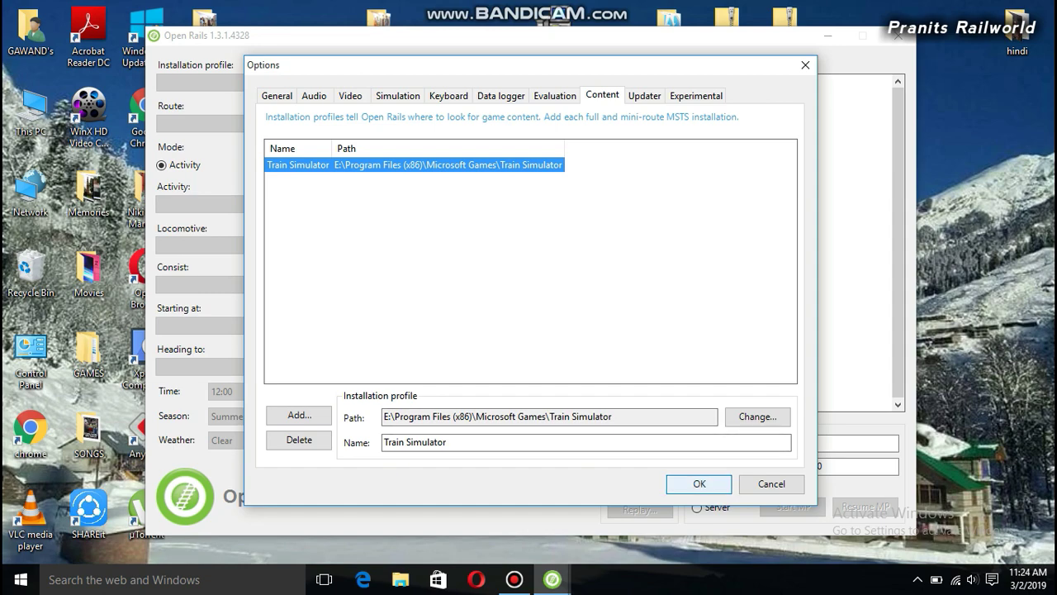
Confirm the Options with the Train Simulator profile pointing to E:\Program Files (x86)\Microsoft Games\Train Simulator
{"action": "key", "text": "Return"}
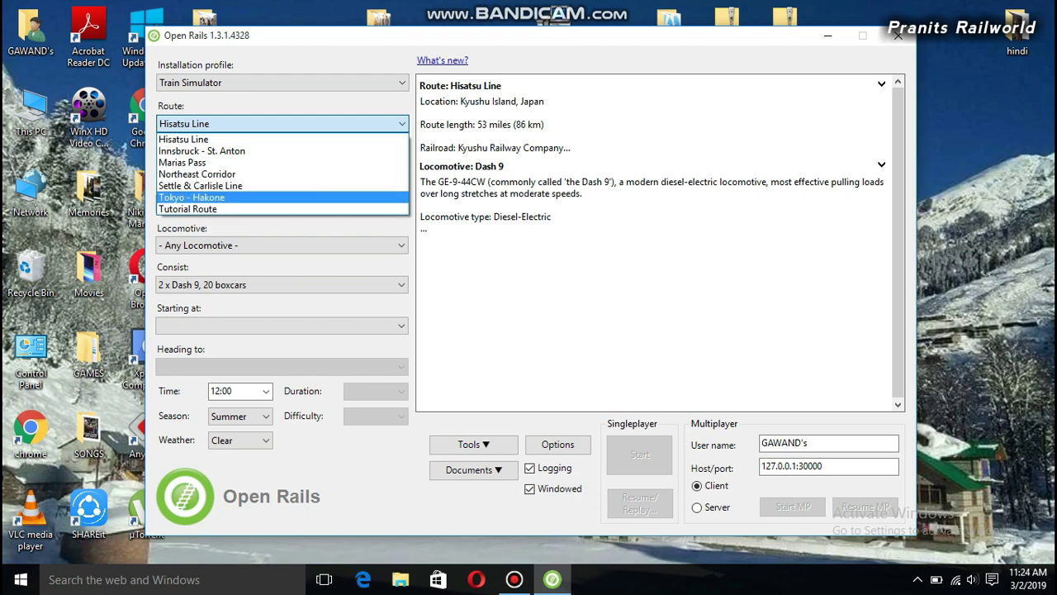
Select the Tokyo - Hakone route with the Explore Route activity and any locomotive
{"action": "left_click", "coordinate": [192, 197]}
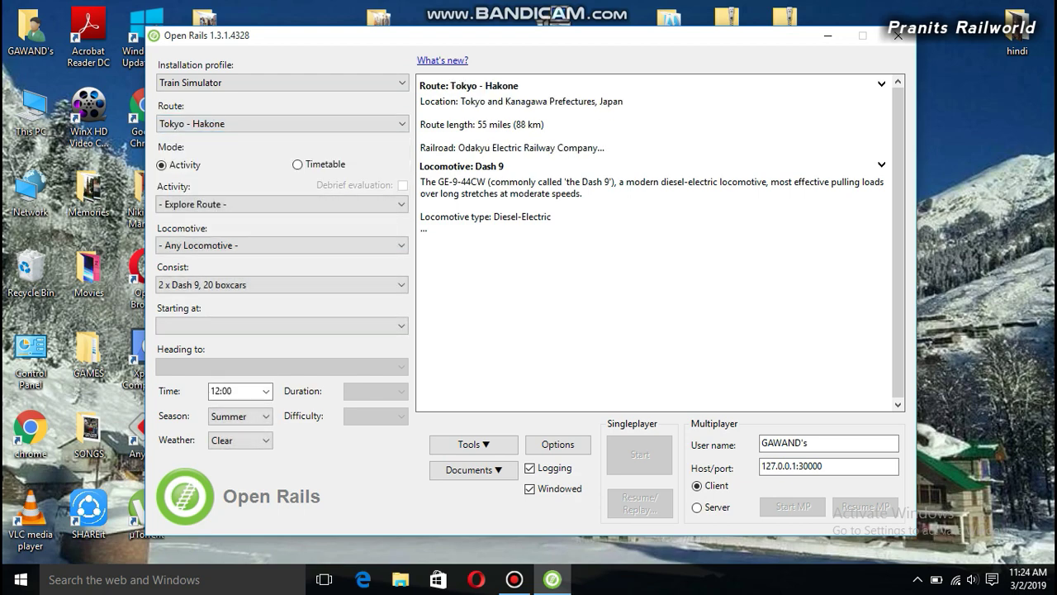
{"action": "left_click", "coordinate": [280, 204]}
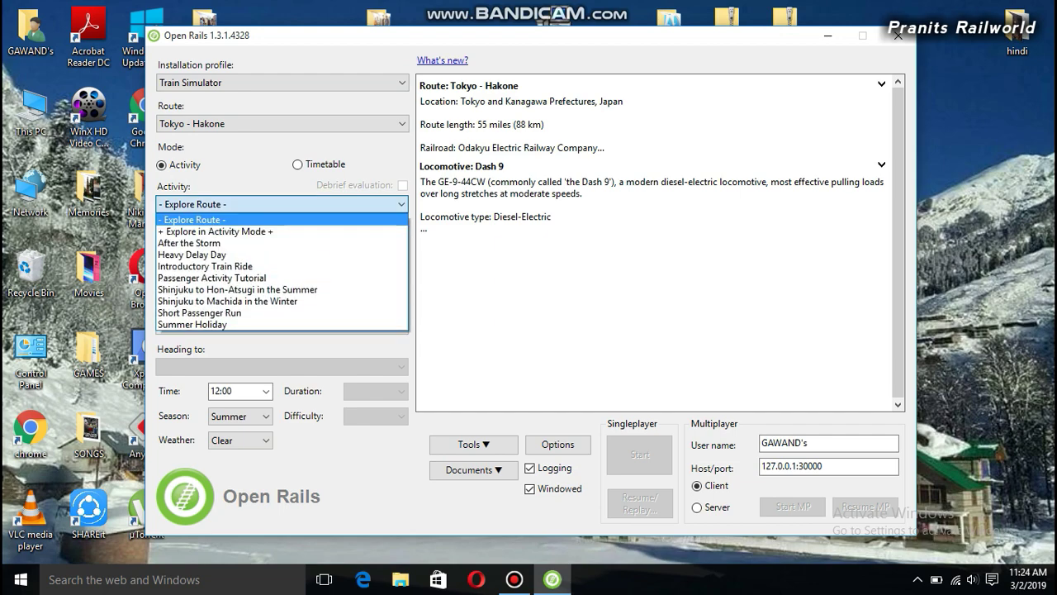
{"action": "left_click", "coordinate": [192, 219]}
{"action": "left_click", "coordinate": [281, 245]}
{"action": "left_click", "coordinate": [198, 260]}
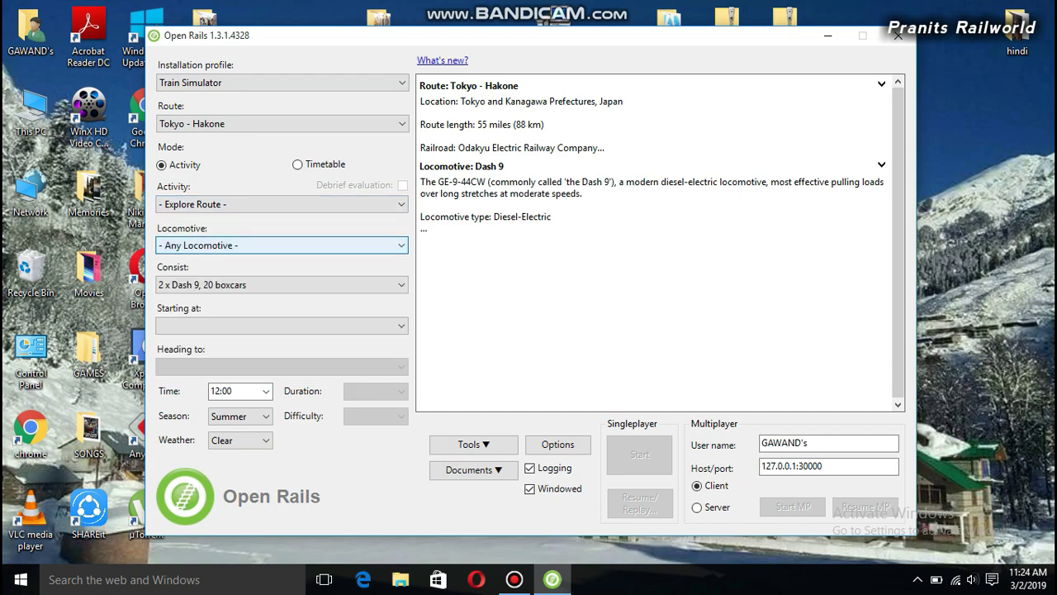
Choose the Dash 9, 40 mixed consist, starting at Ebina and heading to Shin Matsuda
{"action": "left_click", "coordinate": [280, 285]}
{"action": "left_click", "coordinate": [215, 18]}
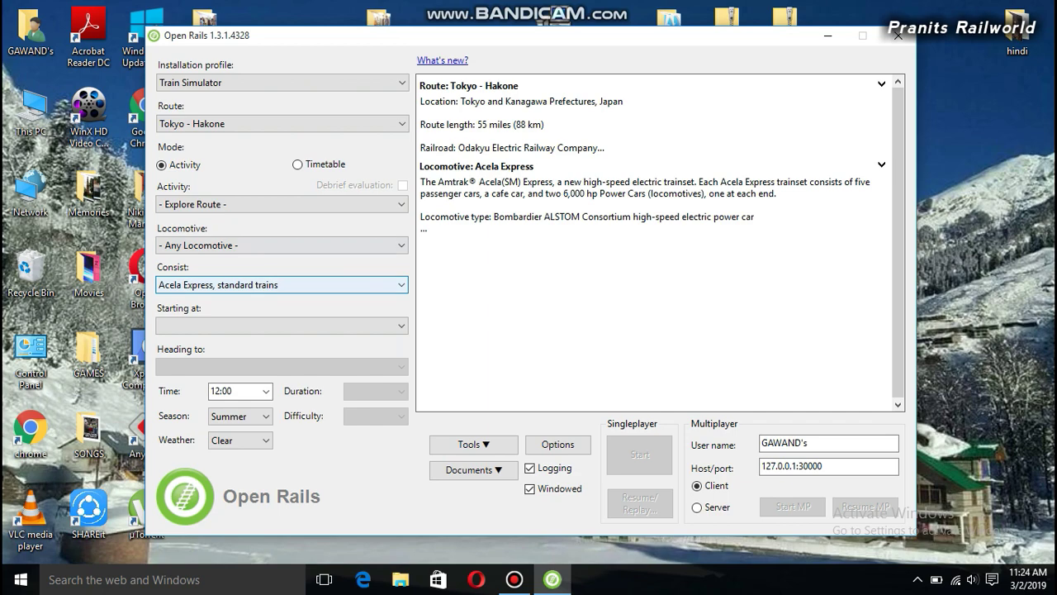
{"action": "left_click", "coordinate": [280, 285]}
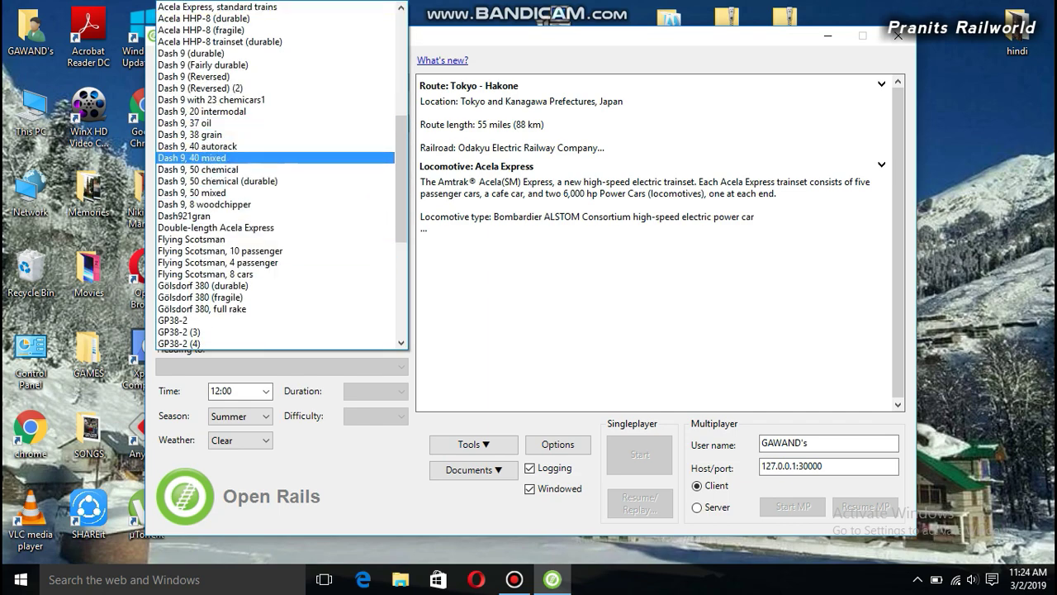
{"action": "left_click", "coordinate": [248, 157]}
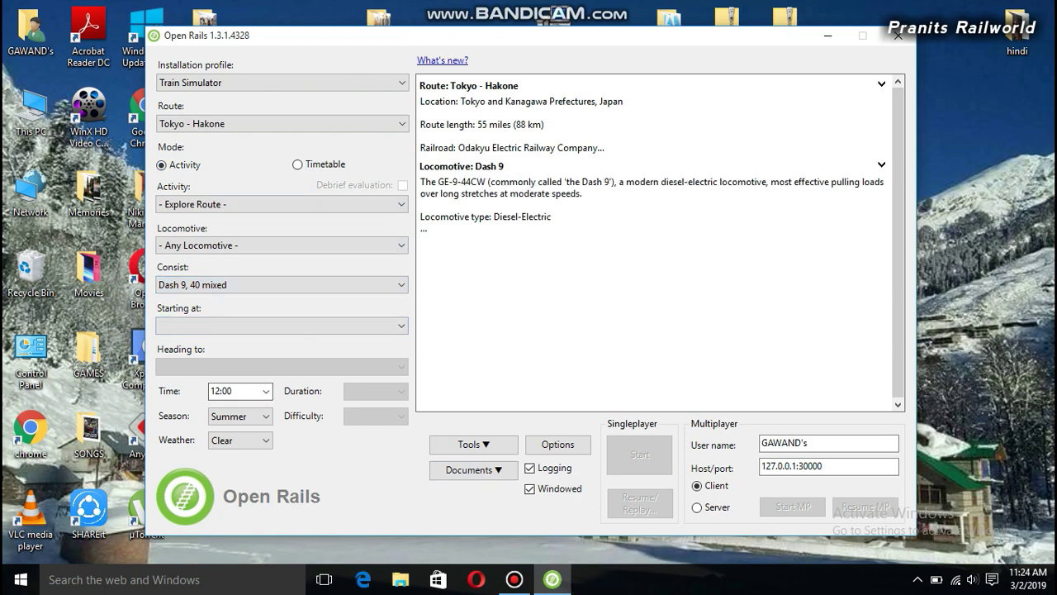
{"action": "left_click", "coordinate": [280, 325]}
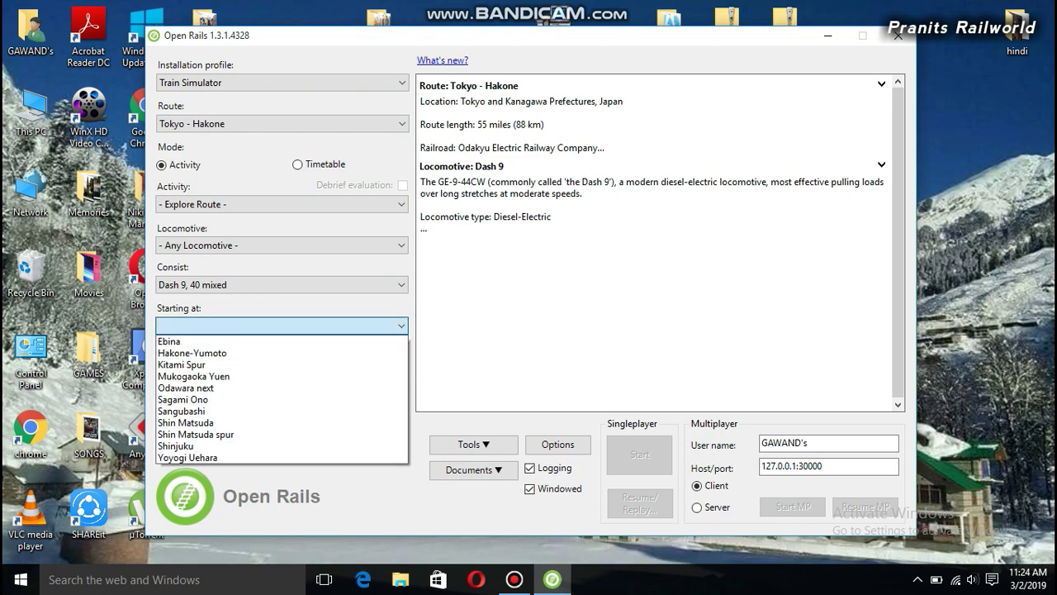
{"action": "left_click", "coordinate": [169, 341]}
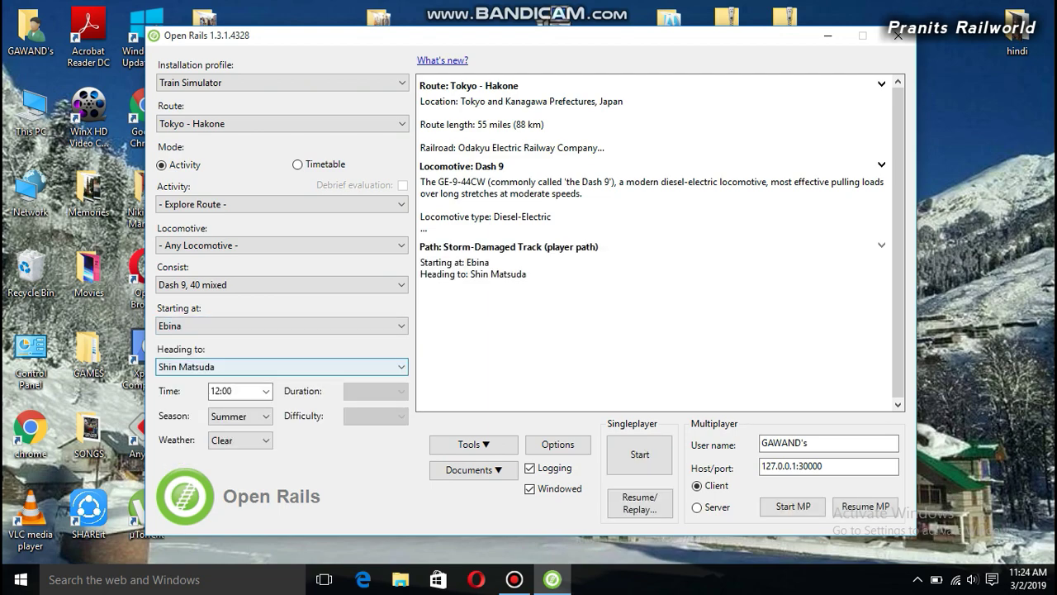
{"action": "left_click", "coordinate": [281, 367]}
{"action": "left_click", "coordinate": [186, 380]}
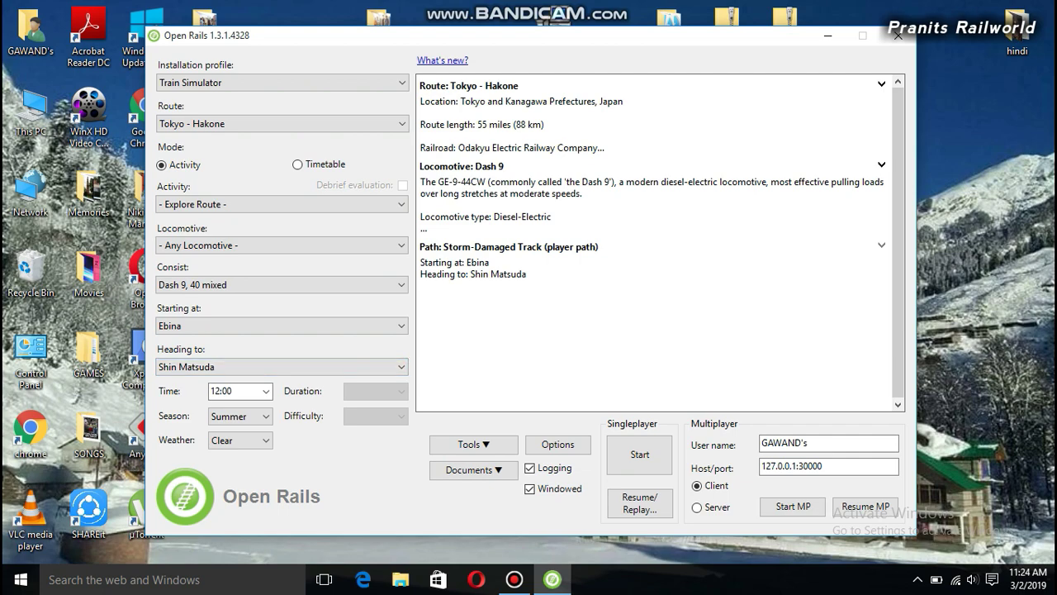